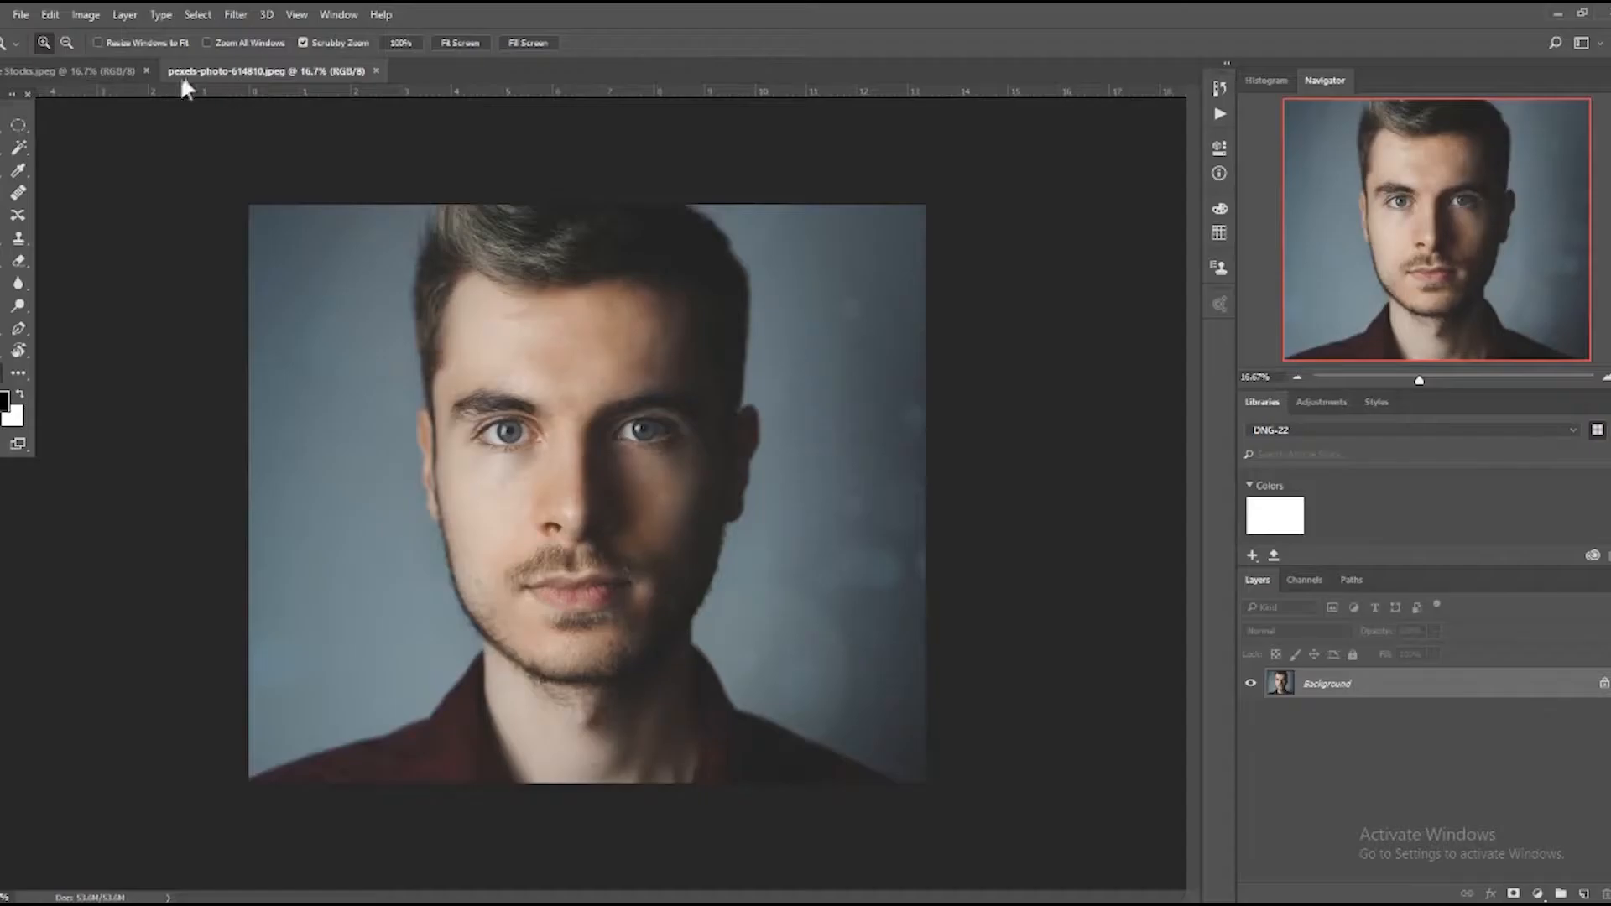
# In the black-and-white photo of the man in a beanie, draw an elliptical selection around the iris of the image-left eye.
pyautogui.click(83, 72)
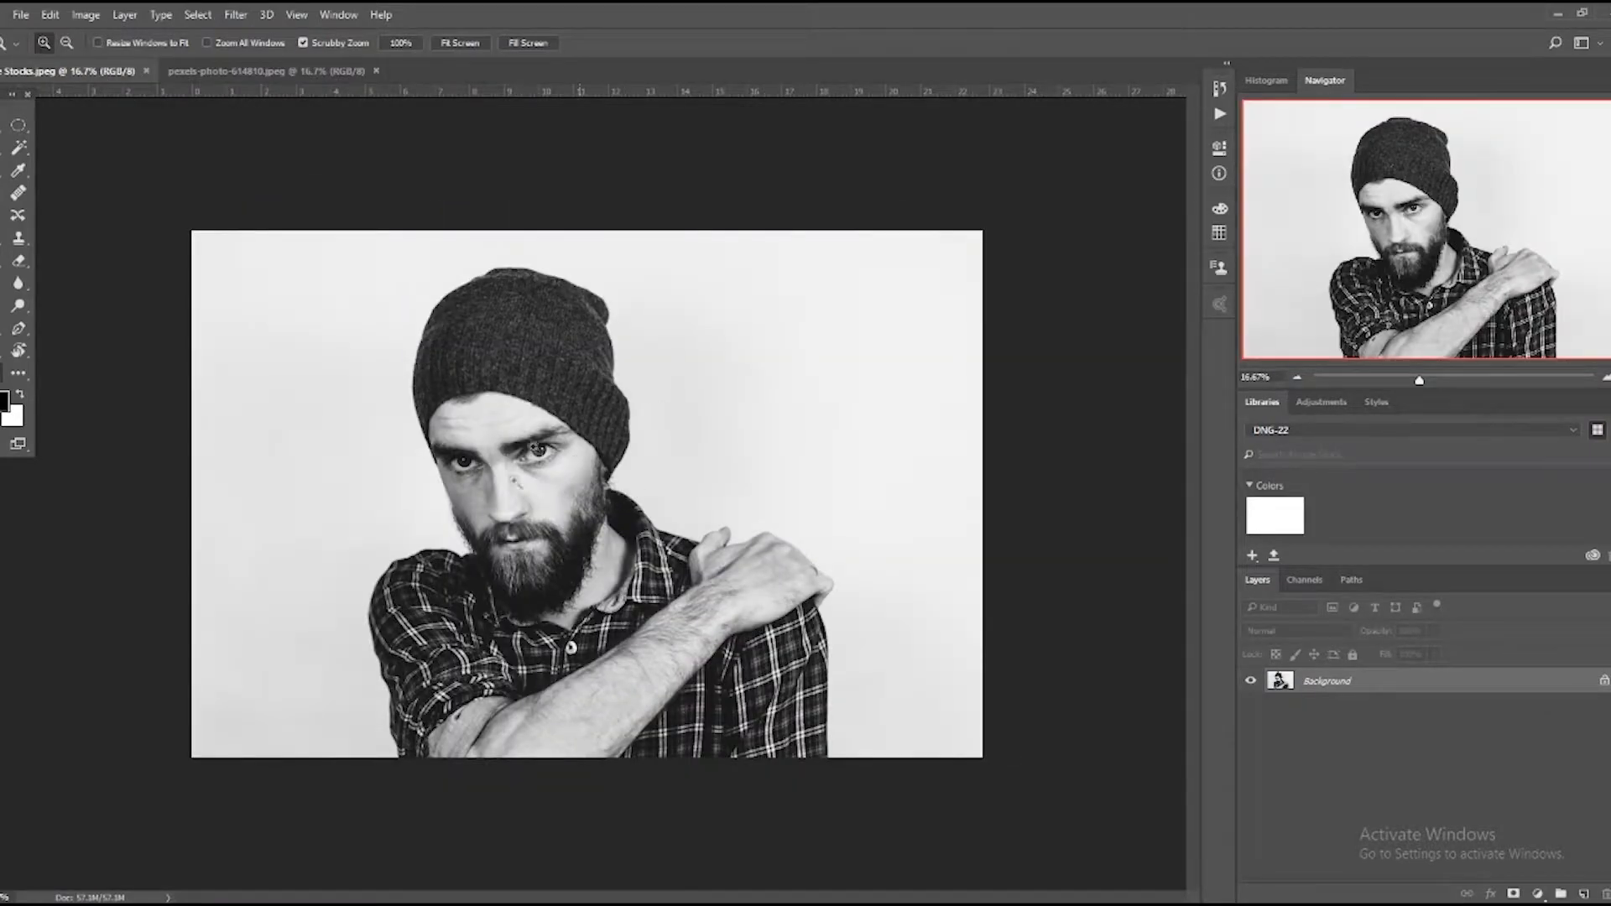
pyautogui.moveTo(508, 449); pyautogui.dragTo(618, 503)
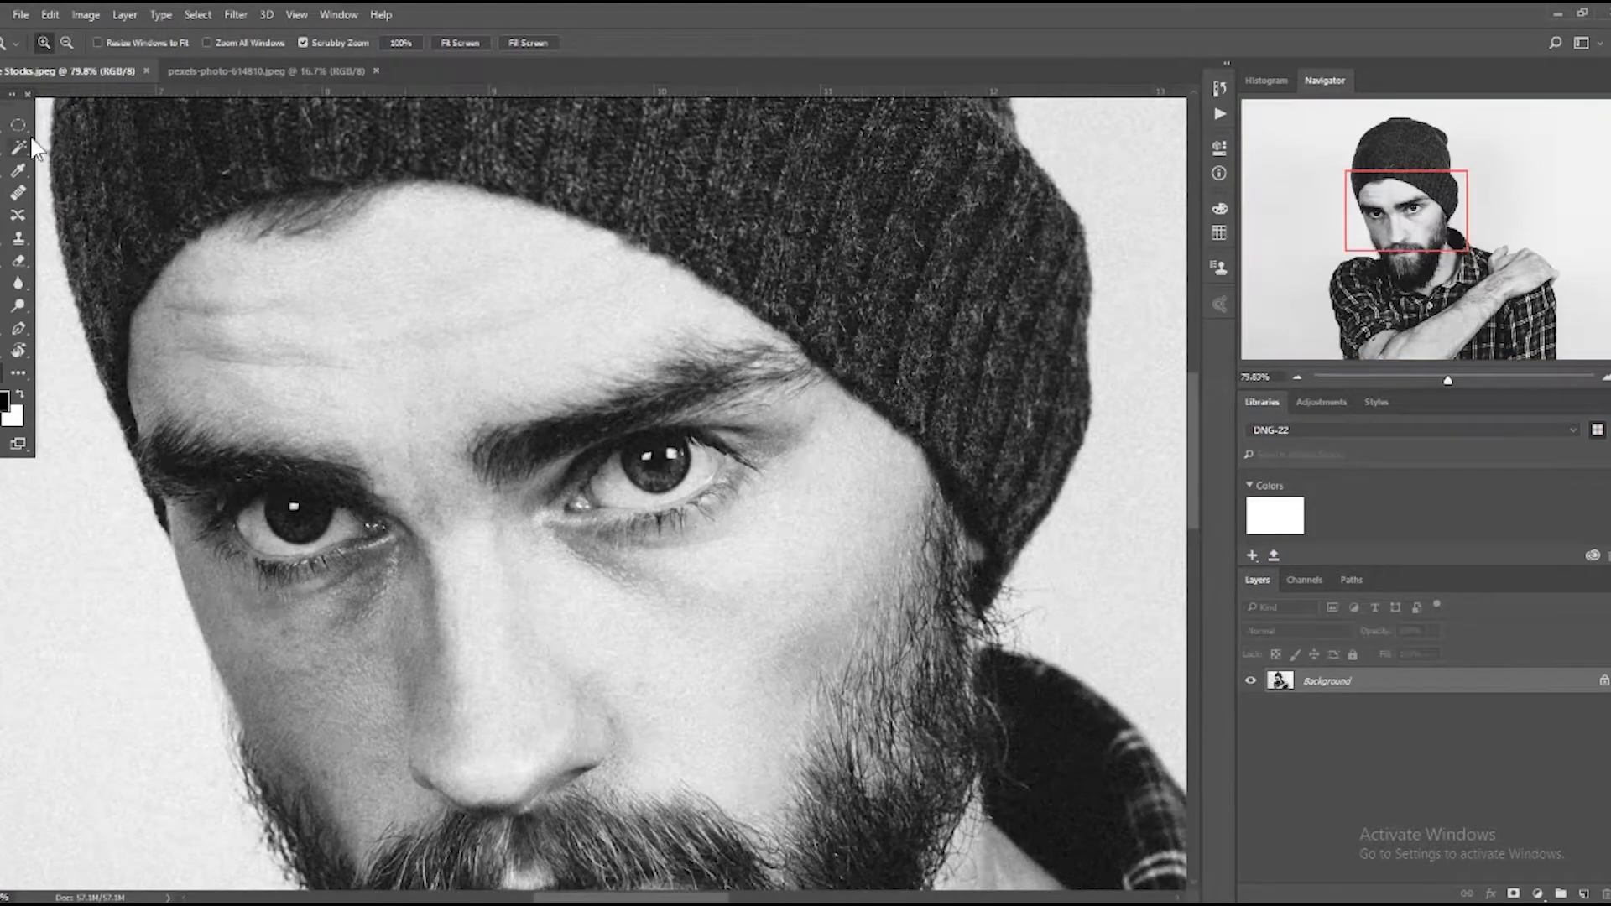
pyautogui.click(20, 125)
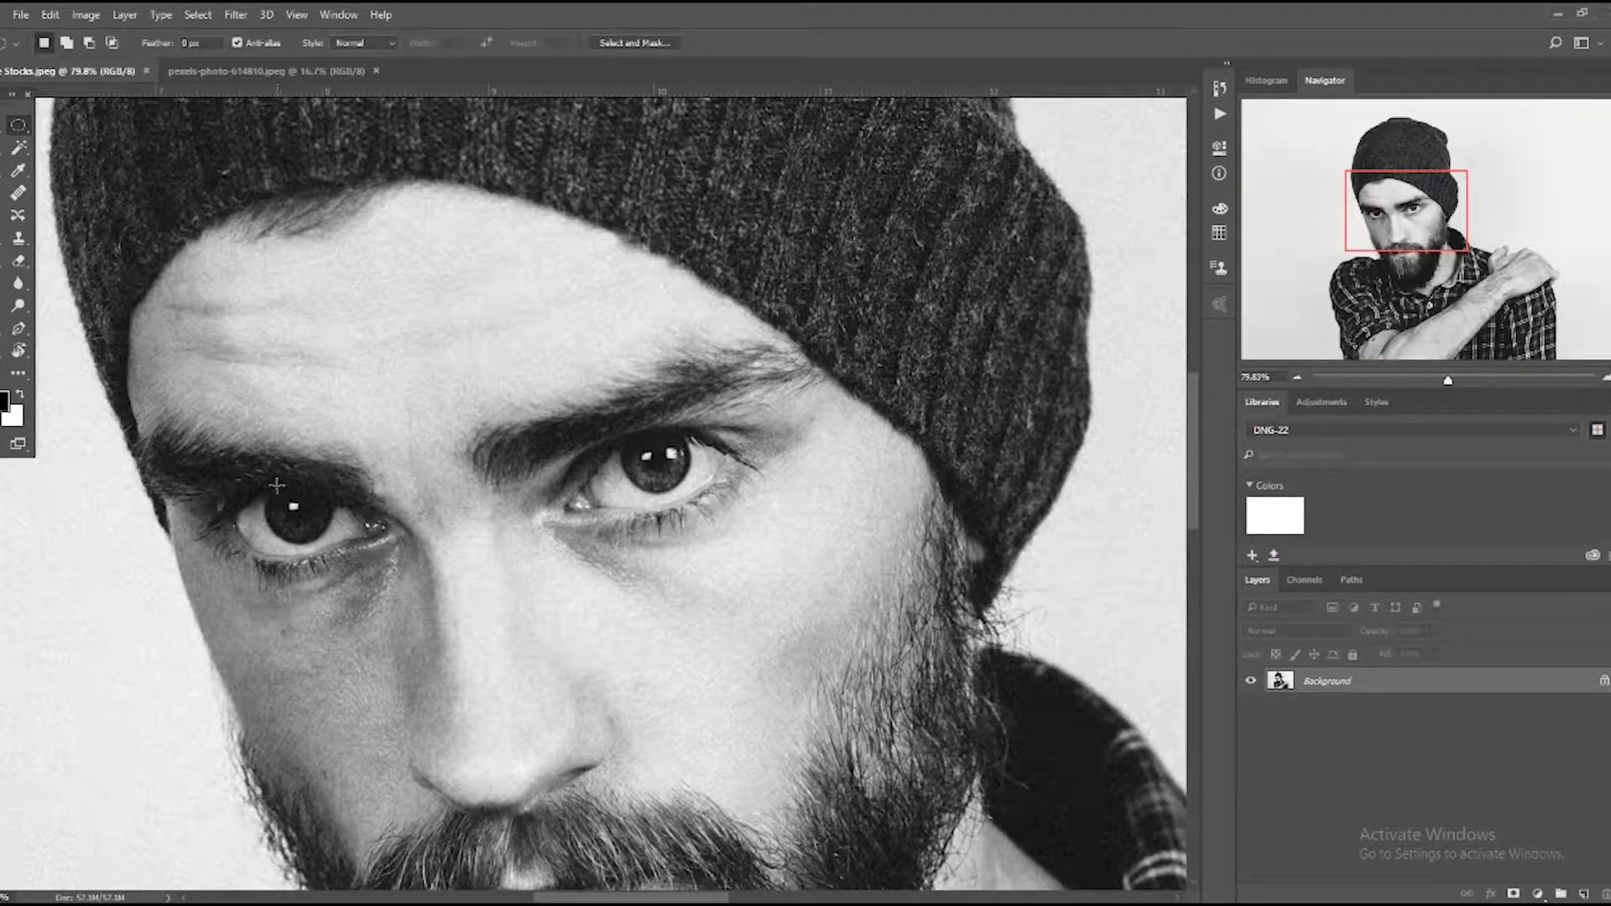
pyautogui.moveTo(273, 485); pyautogui.dragTo(333, 538)
# Subtract the upper part of the iris from the circular selection with a polygonal lasso outline.
pyautogui.press('l')
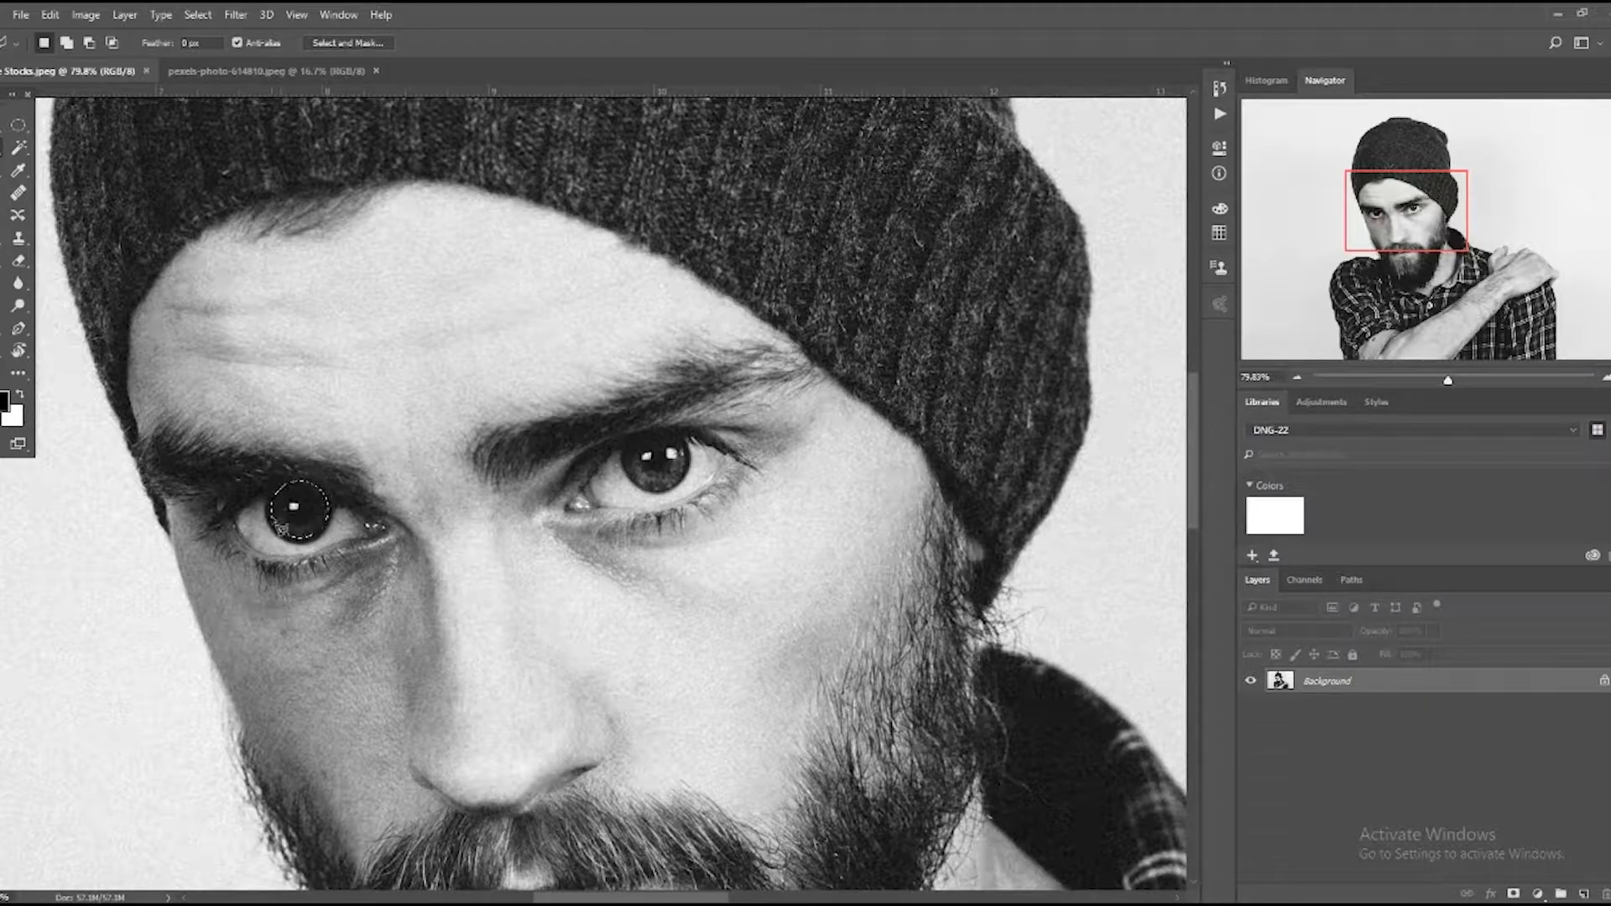
pyautogui.keyDown('alt'); pyautogui.click(268, 515); pyautogui.keyUp('alt')
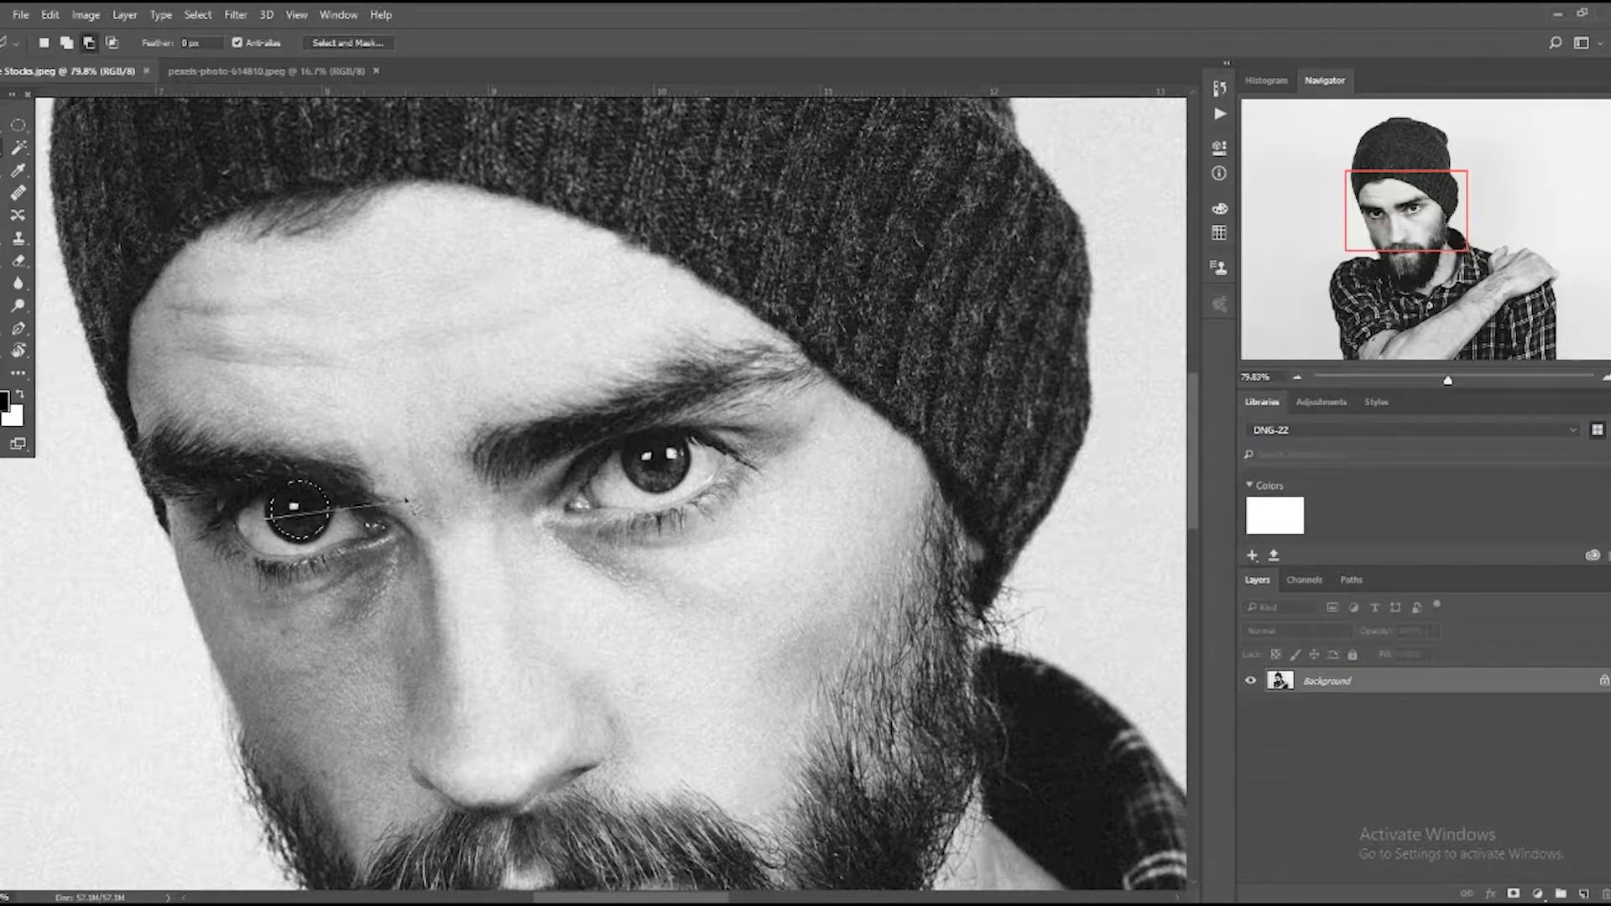
pyautogui.click(356, 495)
pyautogui.click(325, 436)
pyautogui.click(214, 474)
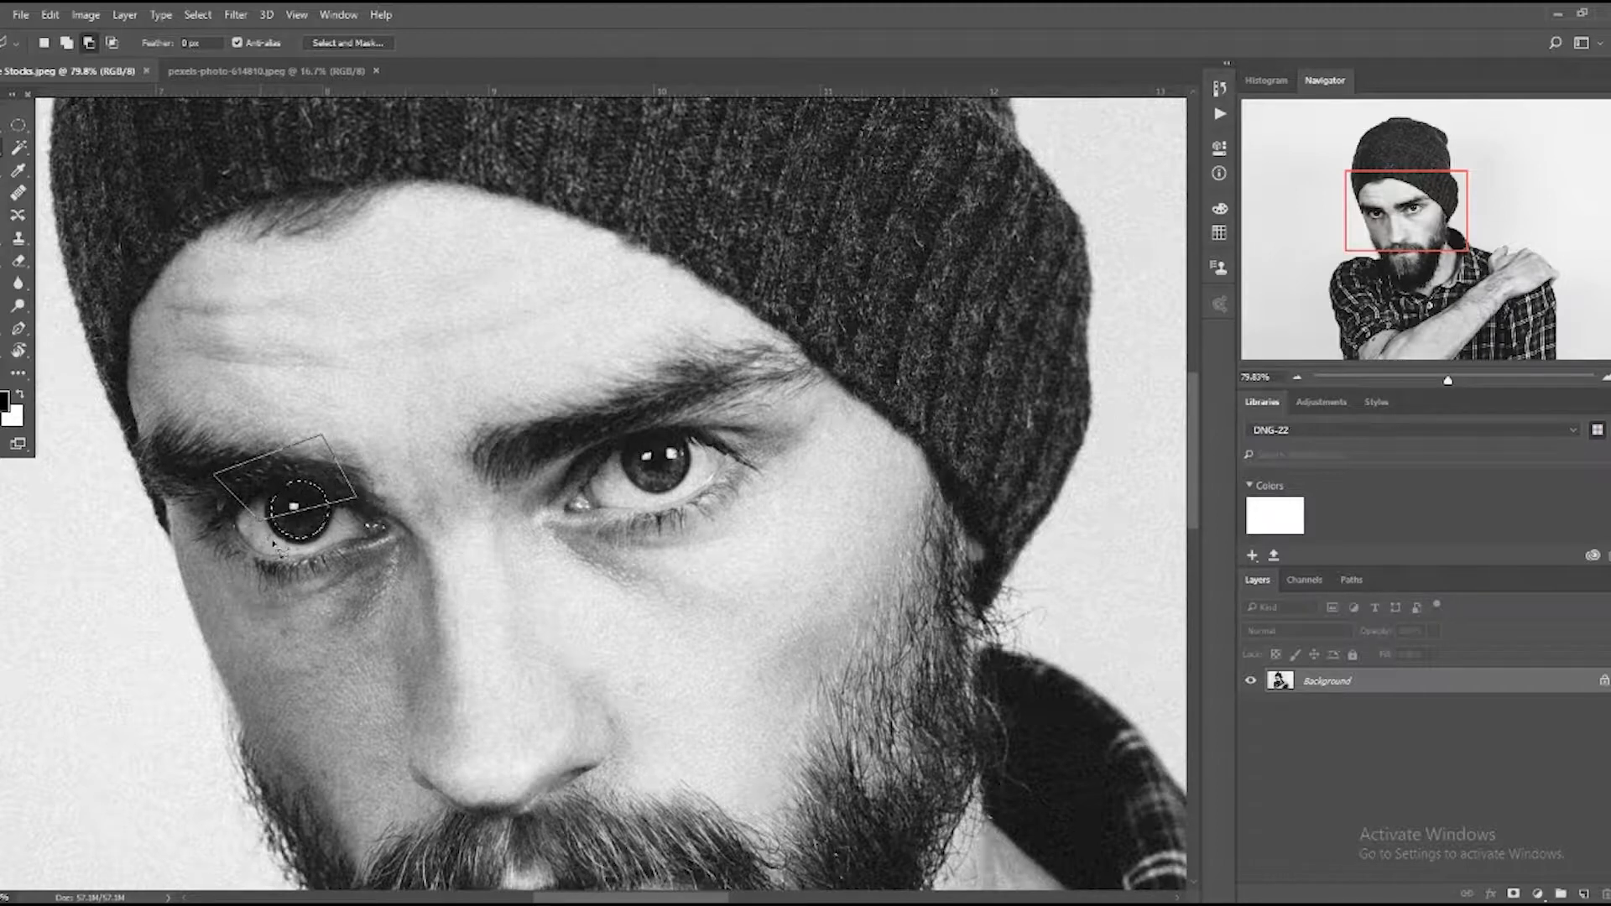
pyautogui.click(263, 520)
# Subtract the pupil from the iris selection and fill the remaining crescent with white on a new layer.
pyautogui.press('m')
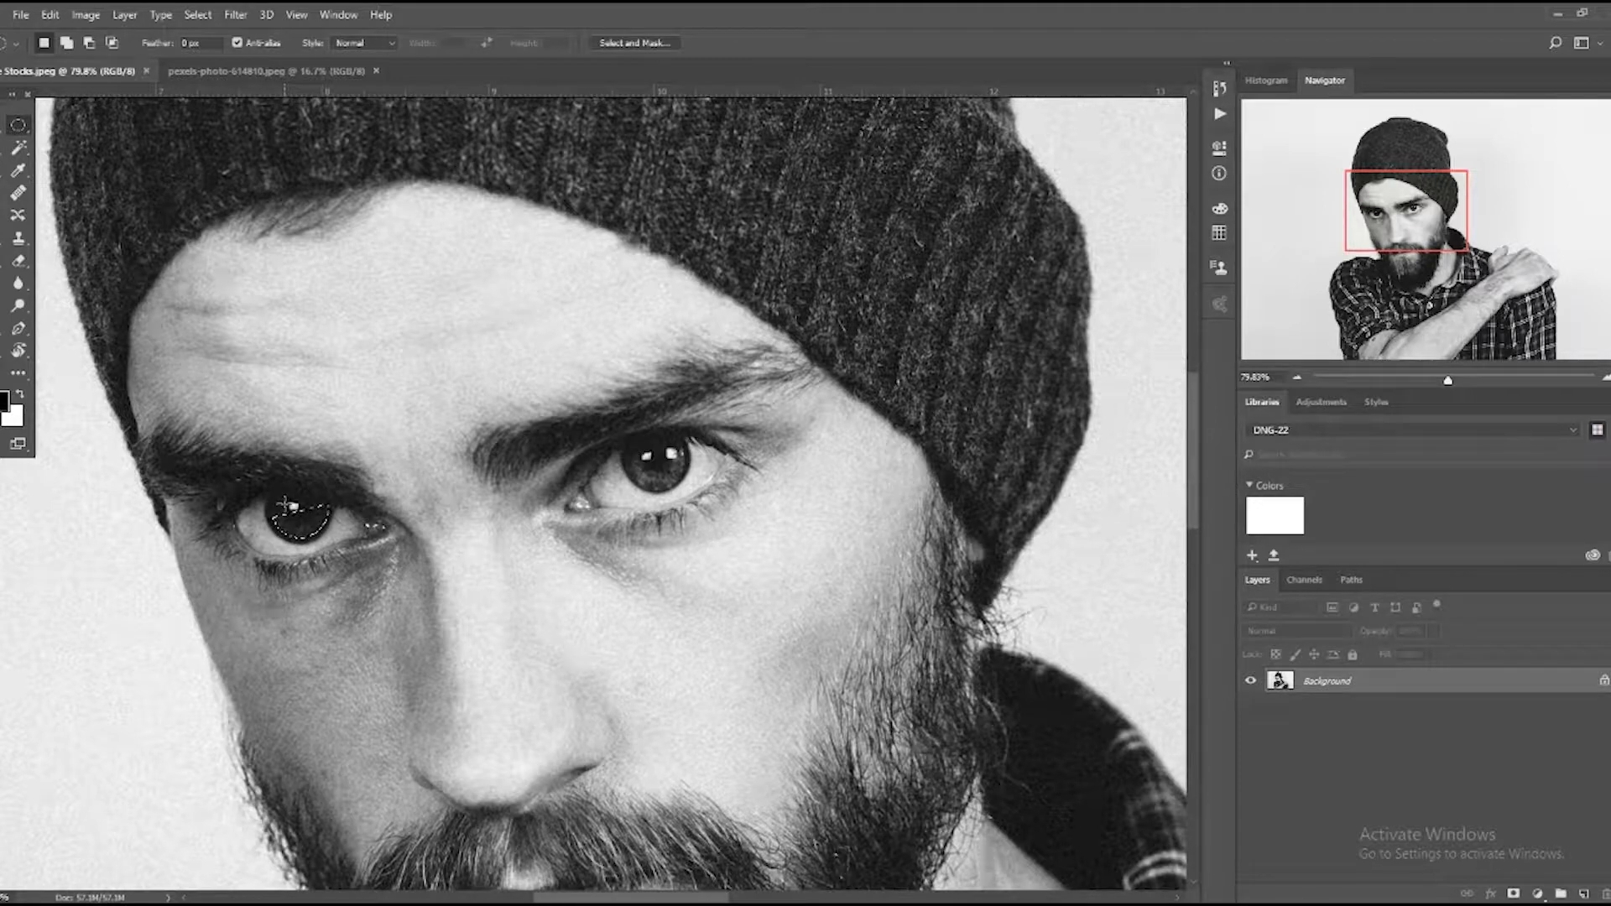
pyautogui.moveTo(289, 505); pyautogui.dragTo(333, 478)
pyautogui.click(1583, 894)
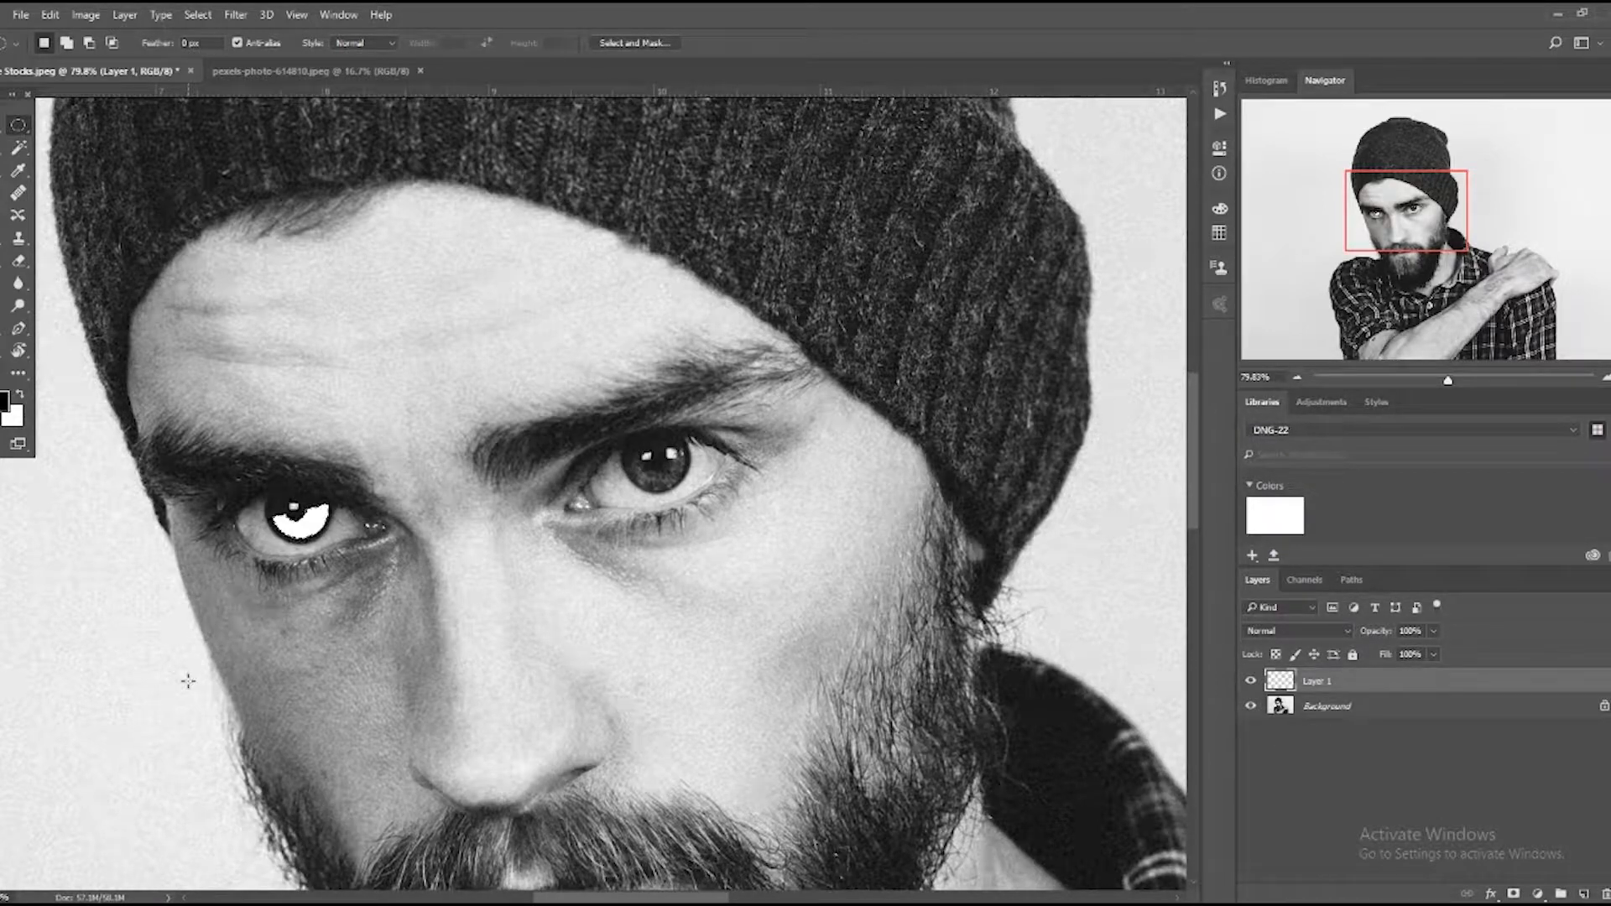
# Try to subtract the upper inner corner of the white iris crescent from the selection with the Polygonal Lasso.
pyautogui.press('z')
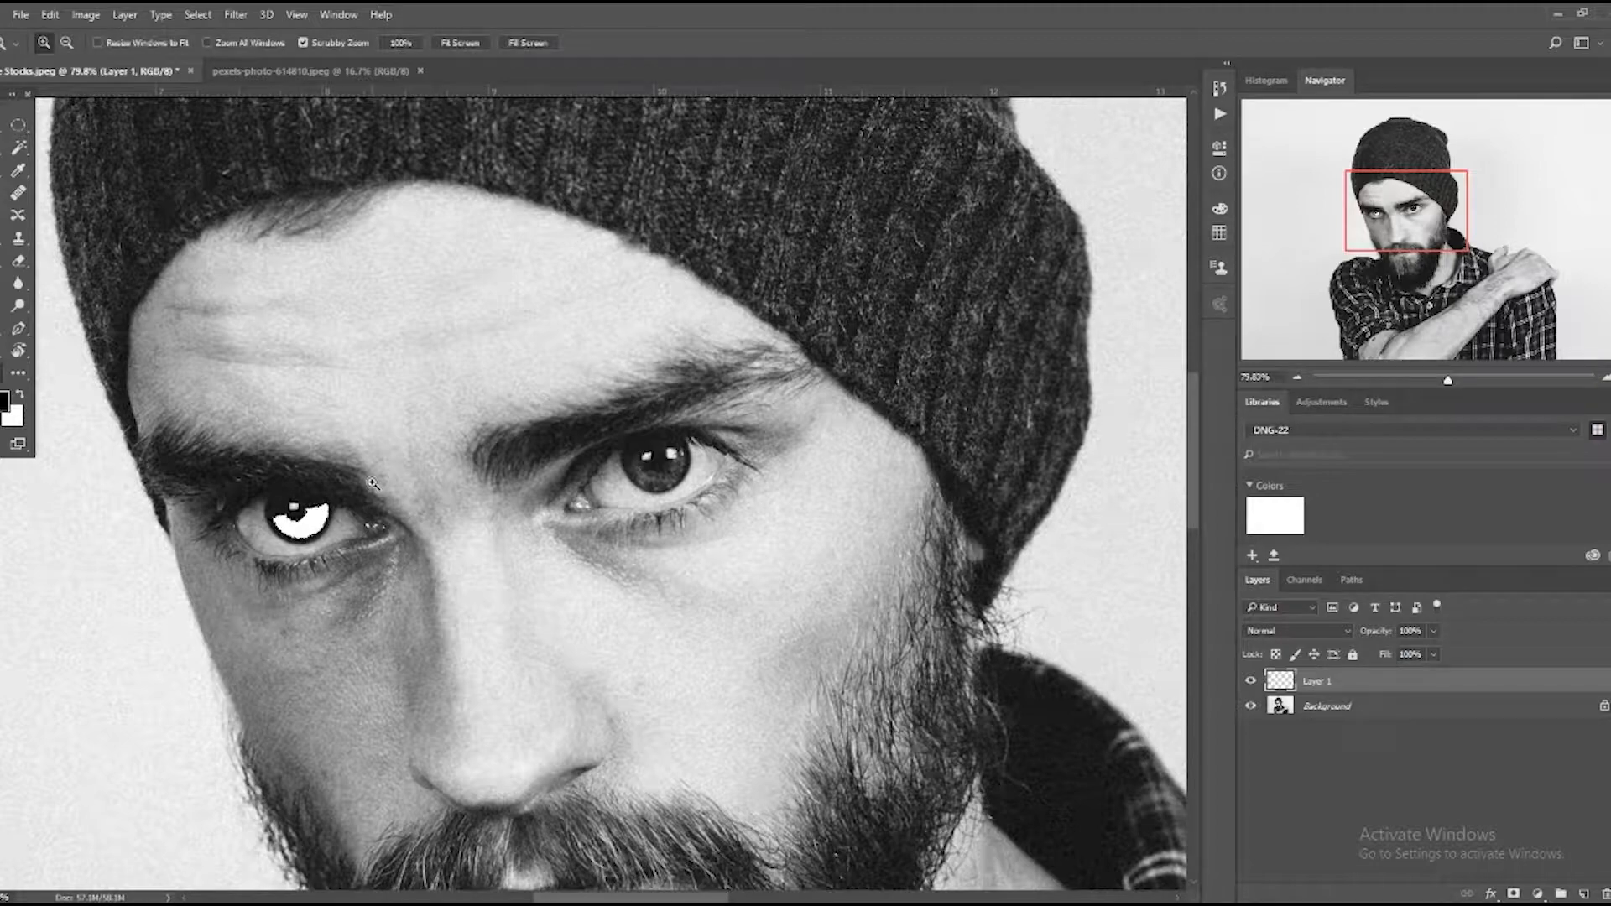
pyautogui.moveTo(311, 542); pyautogui.dragTo(313, 591)
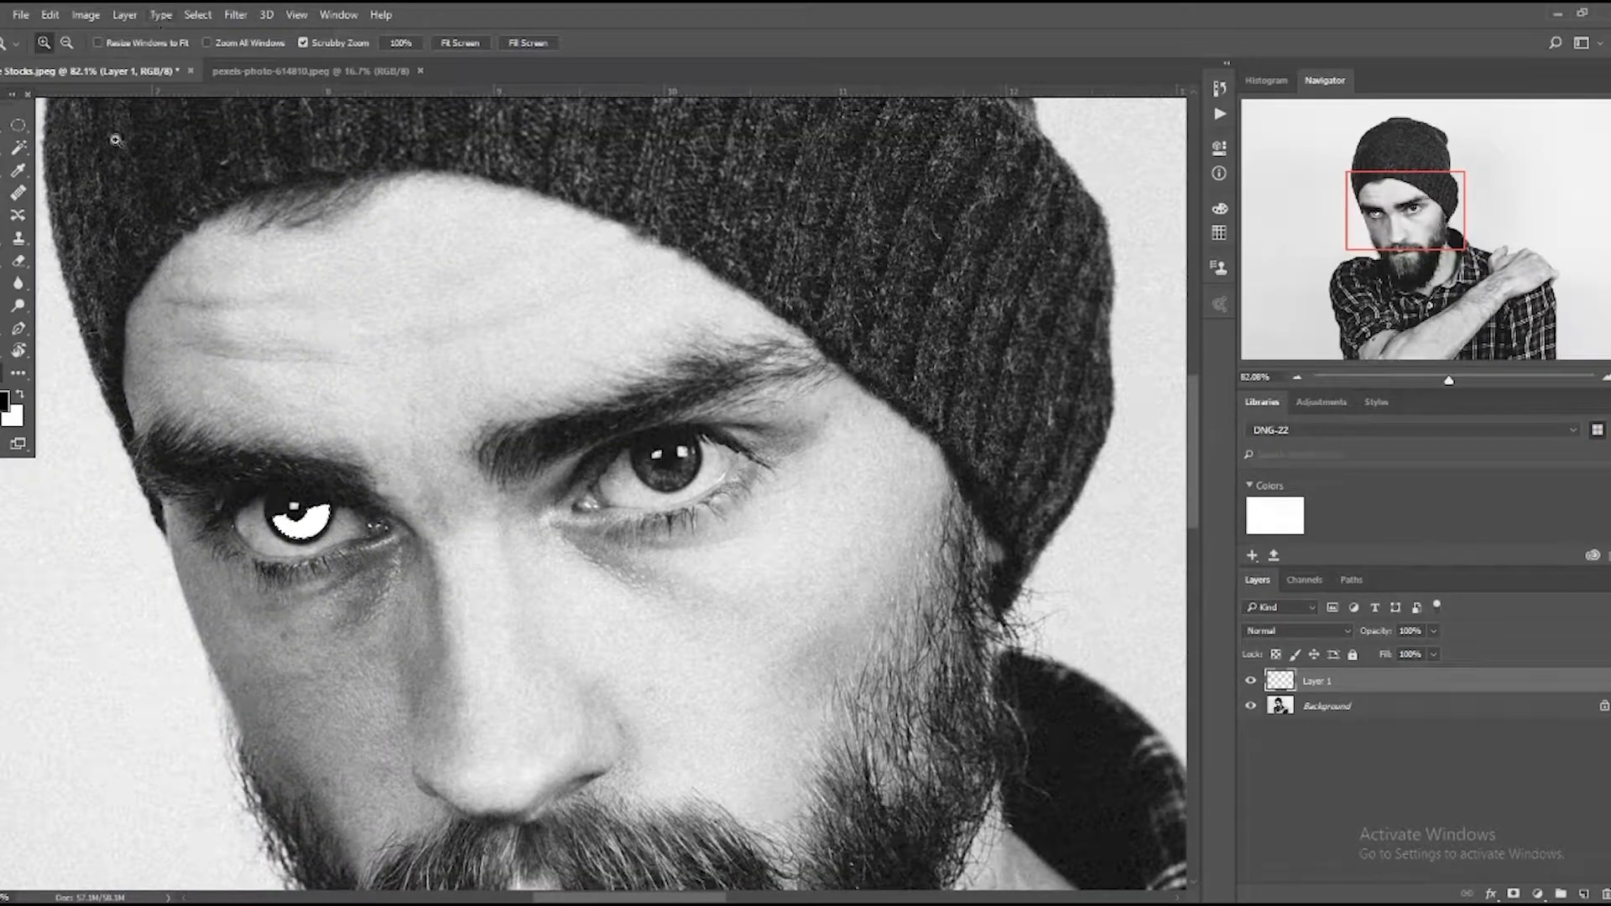
pyautogui.click(14, 149)
pyautogui.press('alt')
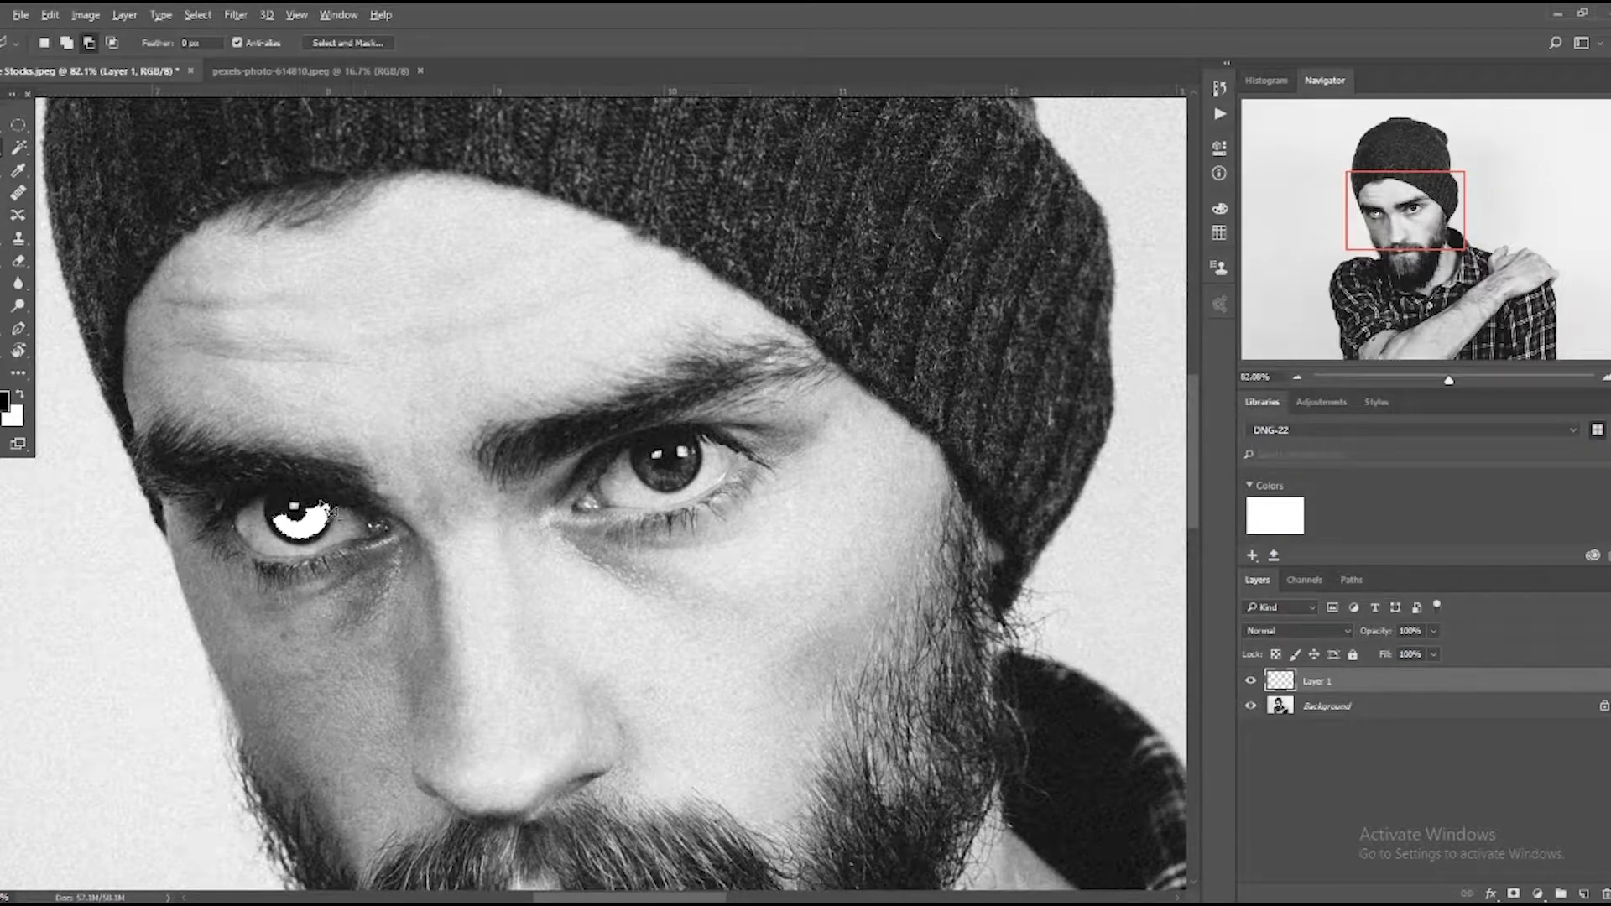
pyautogui.click(345, 520)
pyautogui.click(362, 495)
pyautogui.click(310, 471)
pyautogui.click(318, 506)
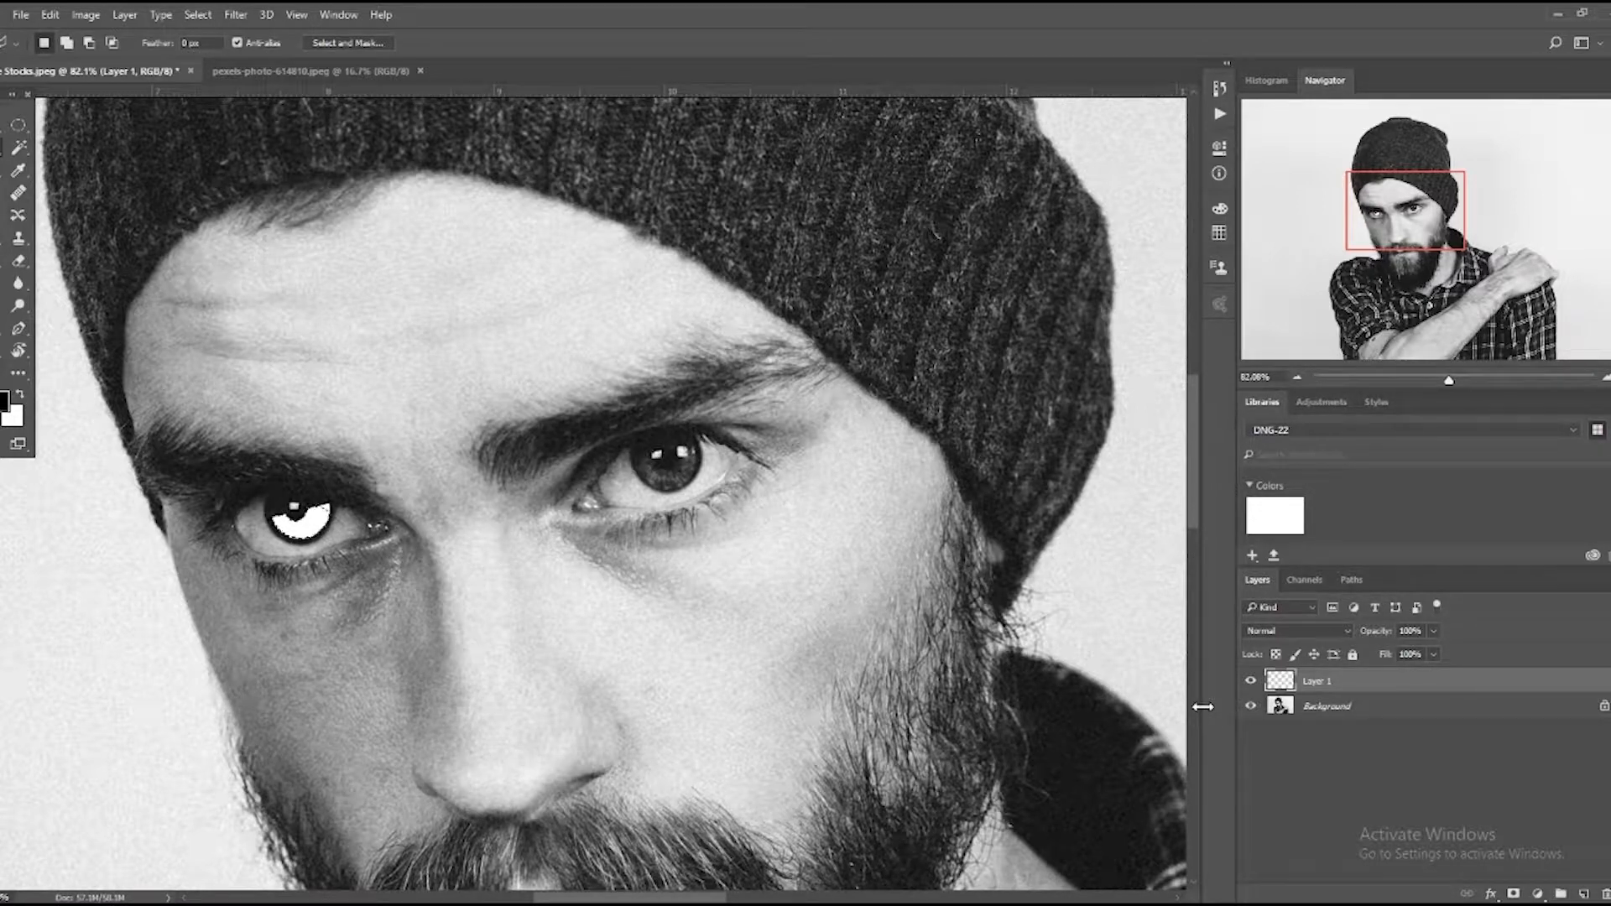
pyautogui.press('e')
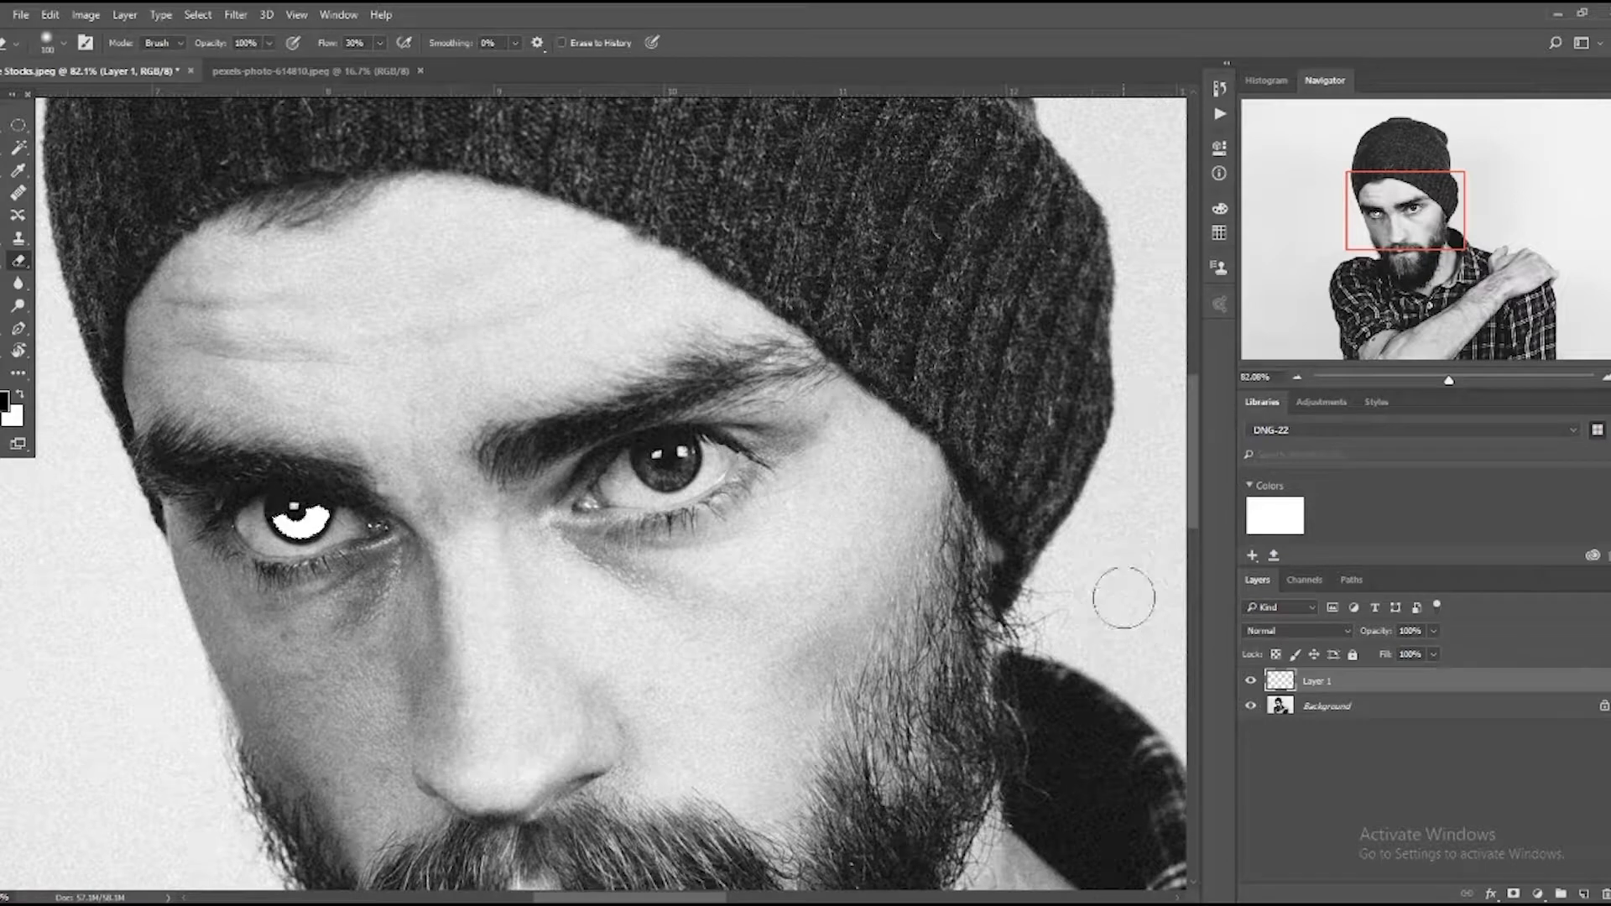
# Apply a 9.2-pixel Gaussian Blur to the white crescent layer and set its blend mode to Overlay.
pyautogui.click(227, 19)
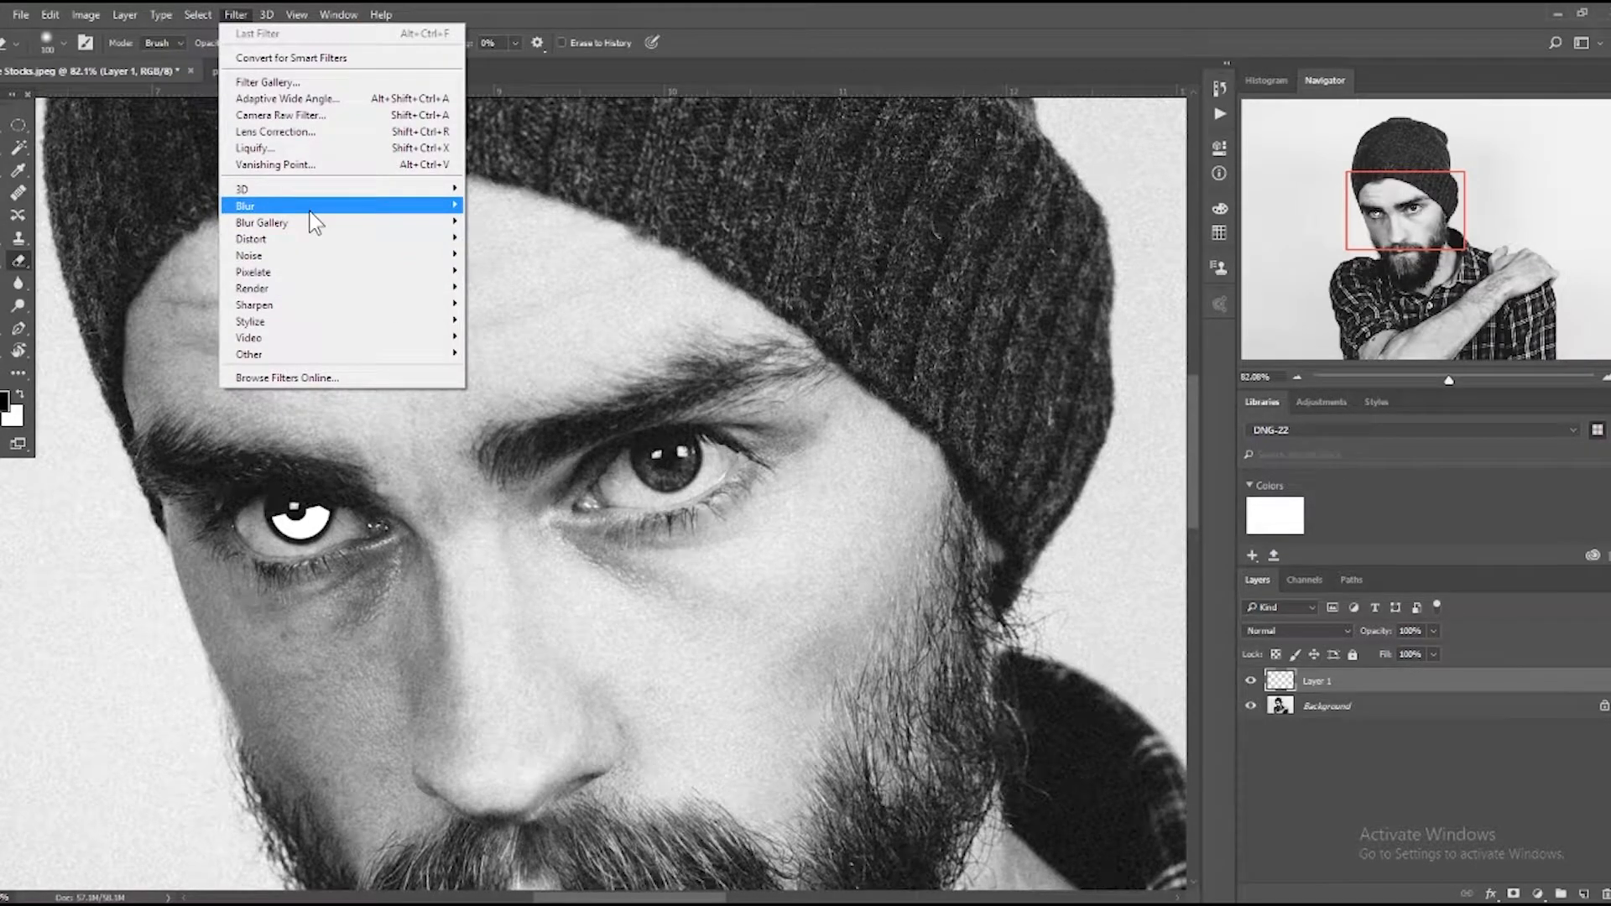
pyautogui.moveTo(310, 206)
pyautogui.click(163, 271)
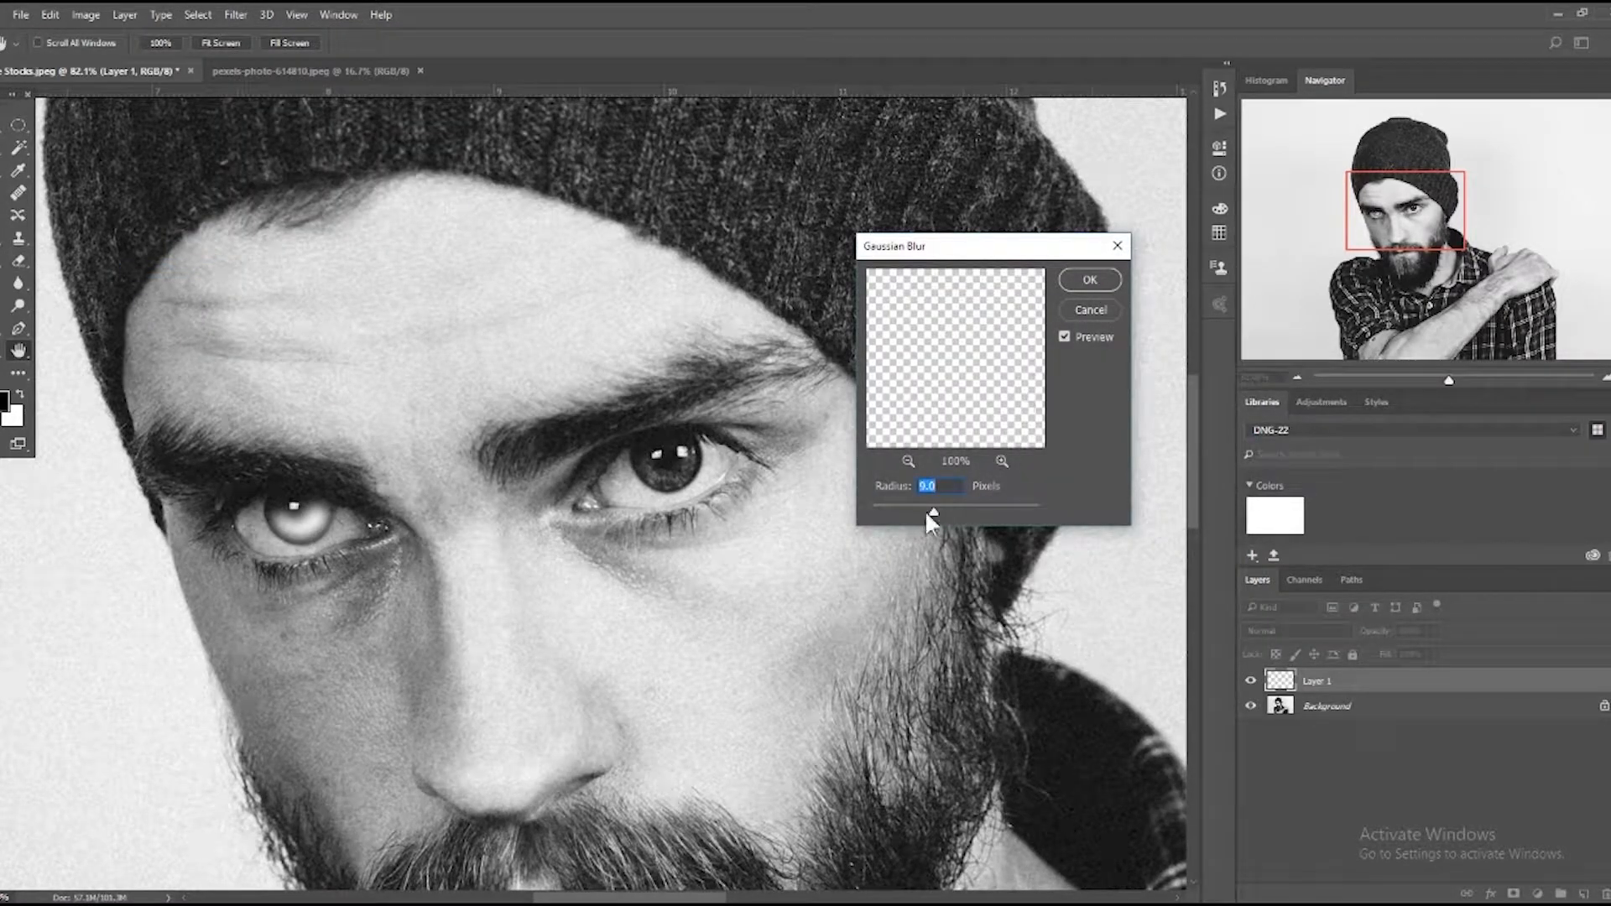
pyautogui.moveTo(888, 527); pyautogui.dragTo(924, 516)
pyautogui.click(936, 487)
pyautogui.write('9.2')
pyautogui.press('Return')
pyautogui.press('e')
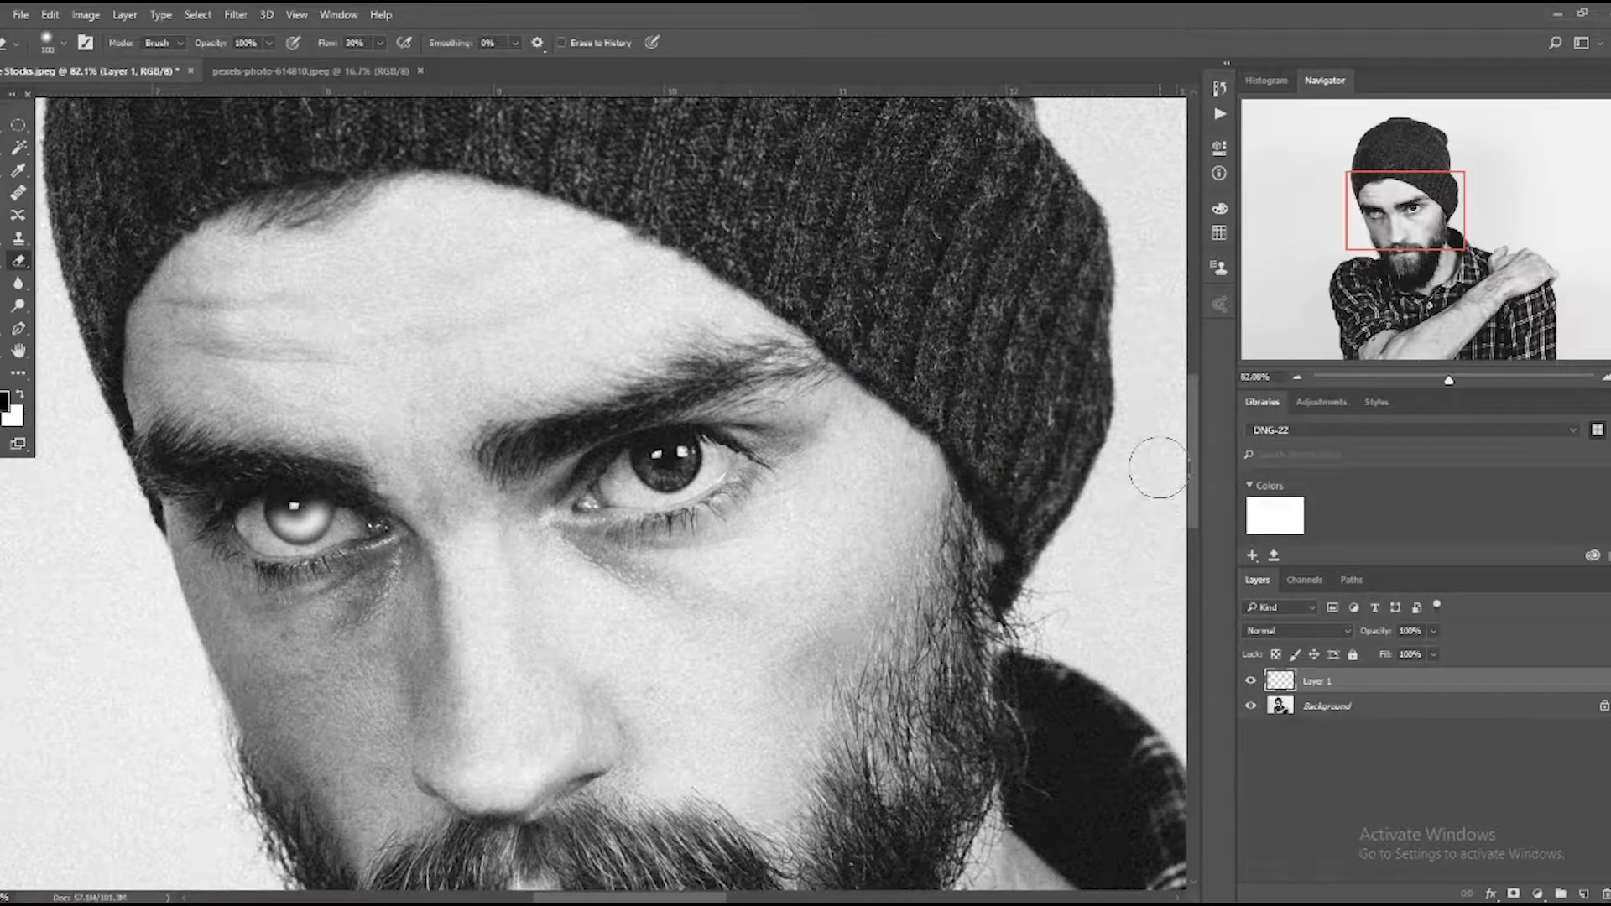
pyautogui.click(1309, 630)
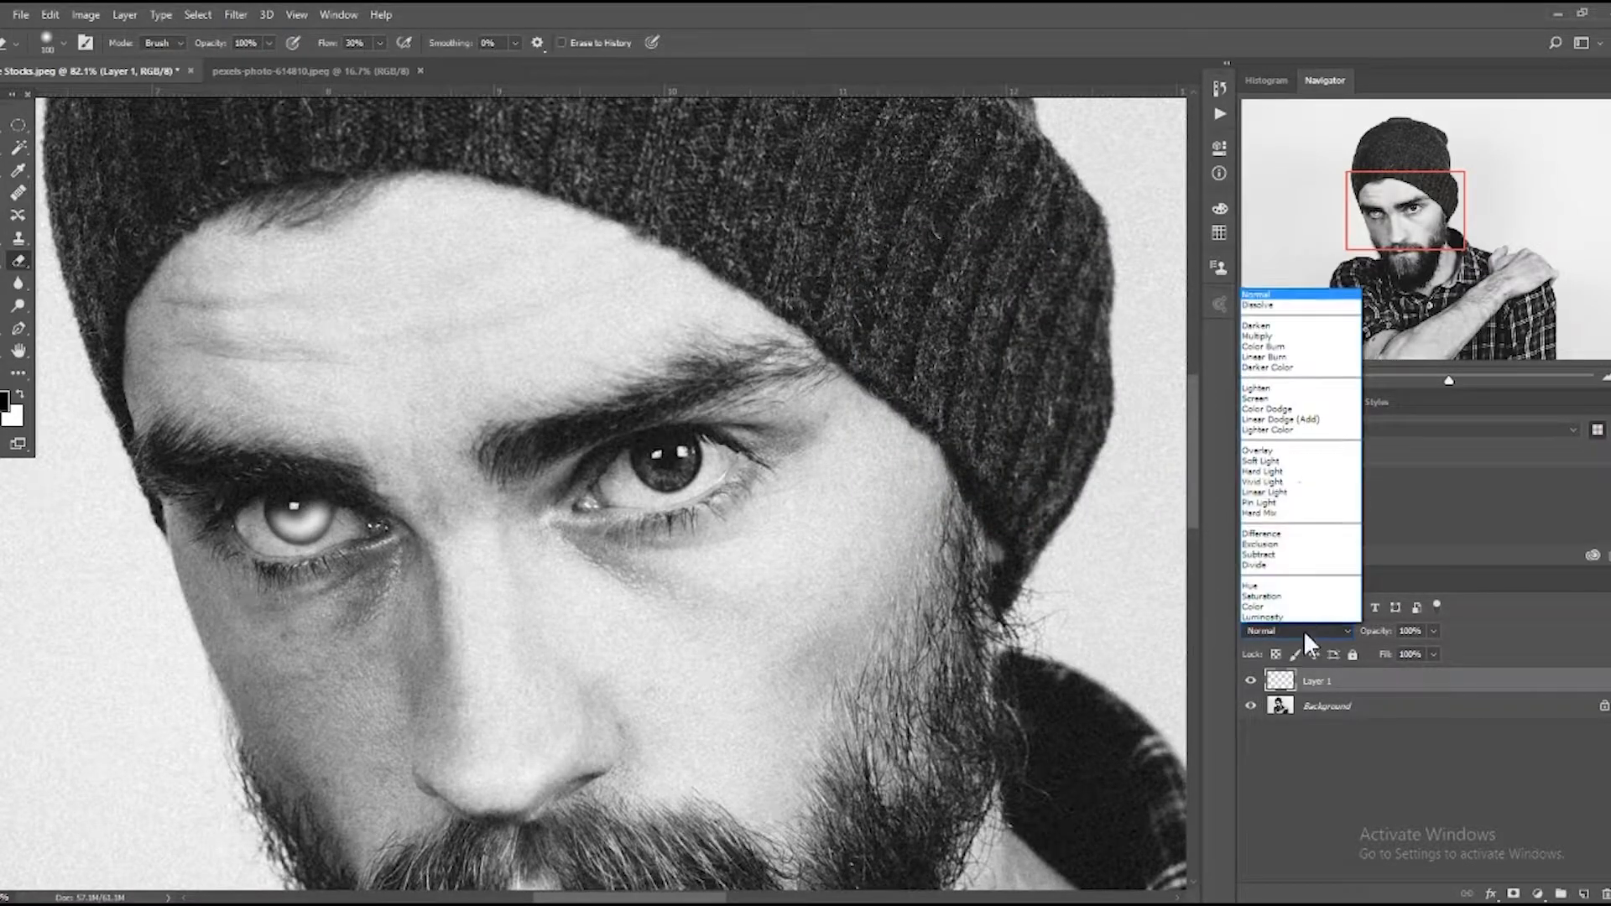
pyautogui.click(1282, 453)
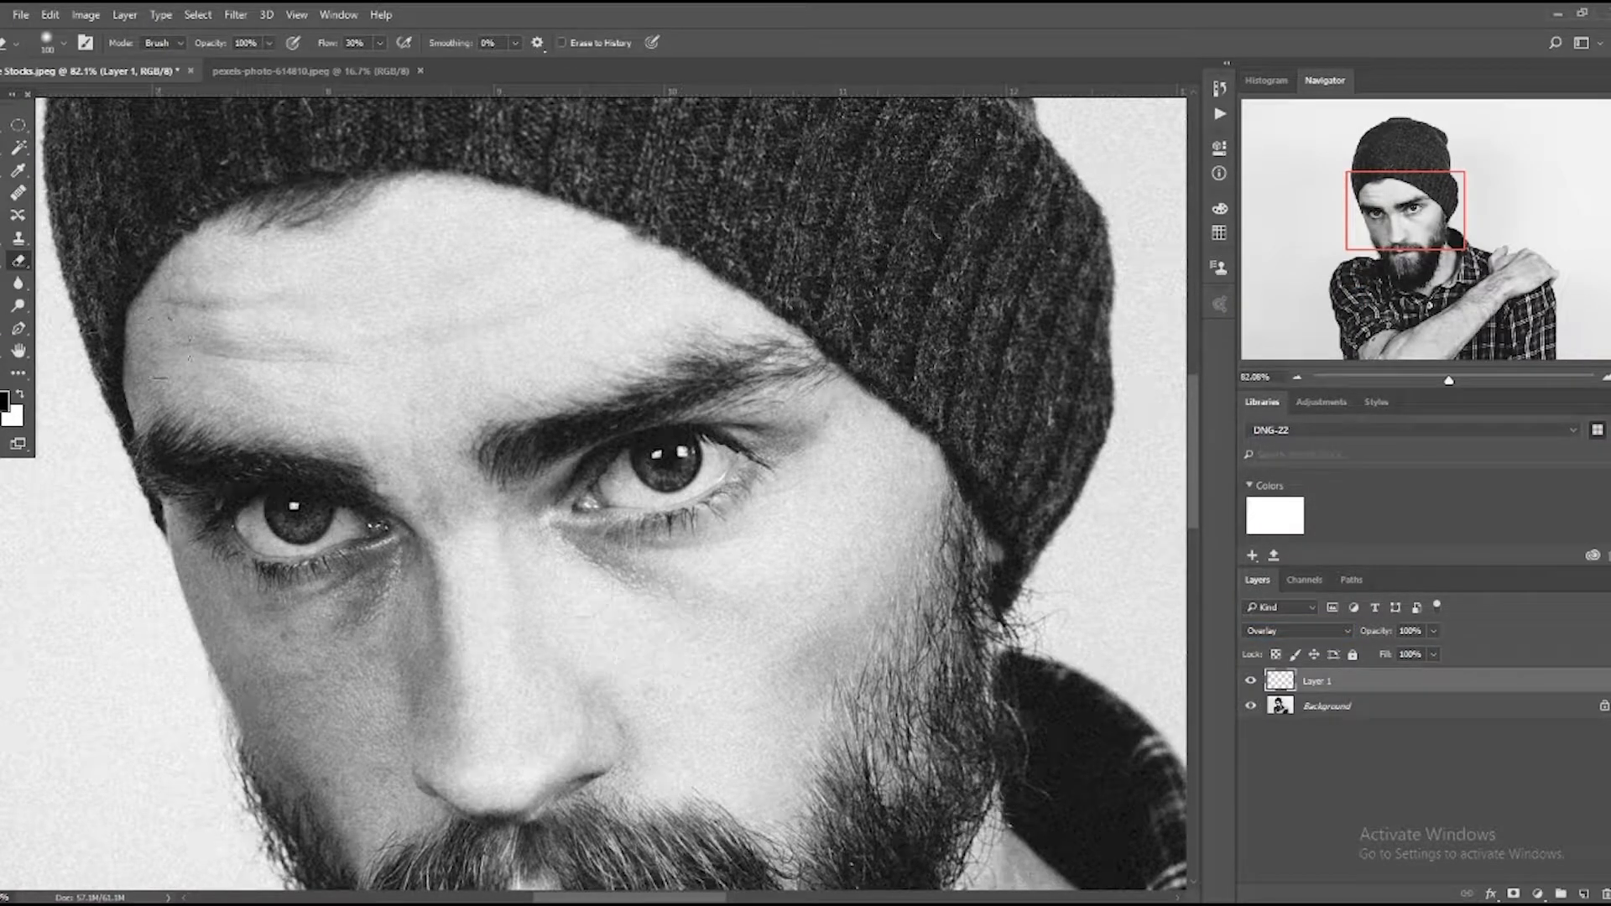
# Place a copy of the blurred crescent layer over the lower iris of the other eye.
pyautogui.press('v')
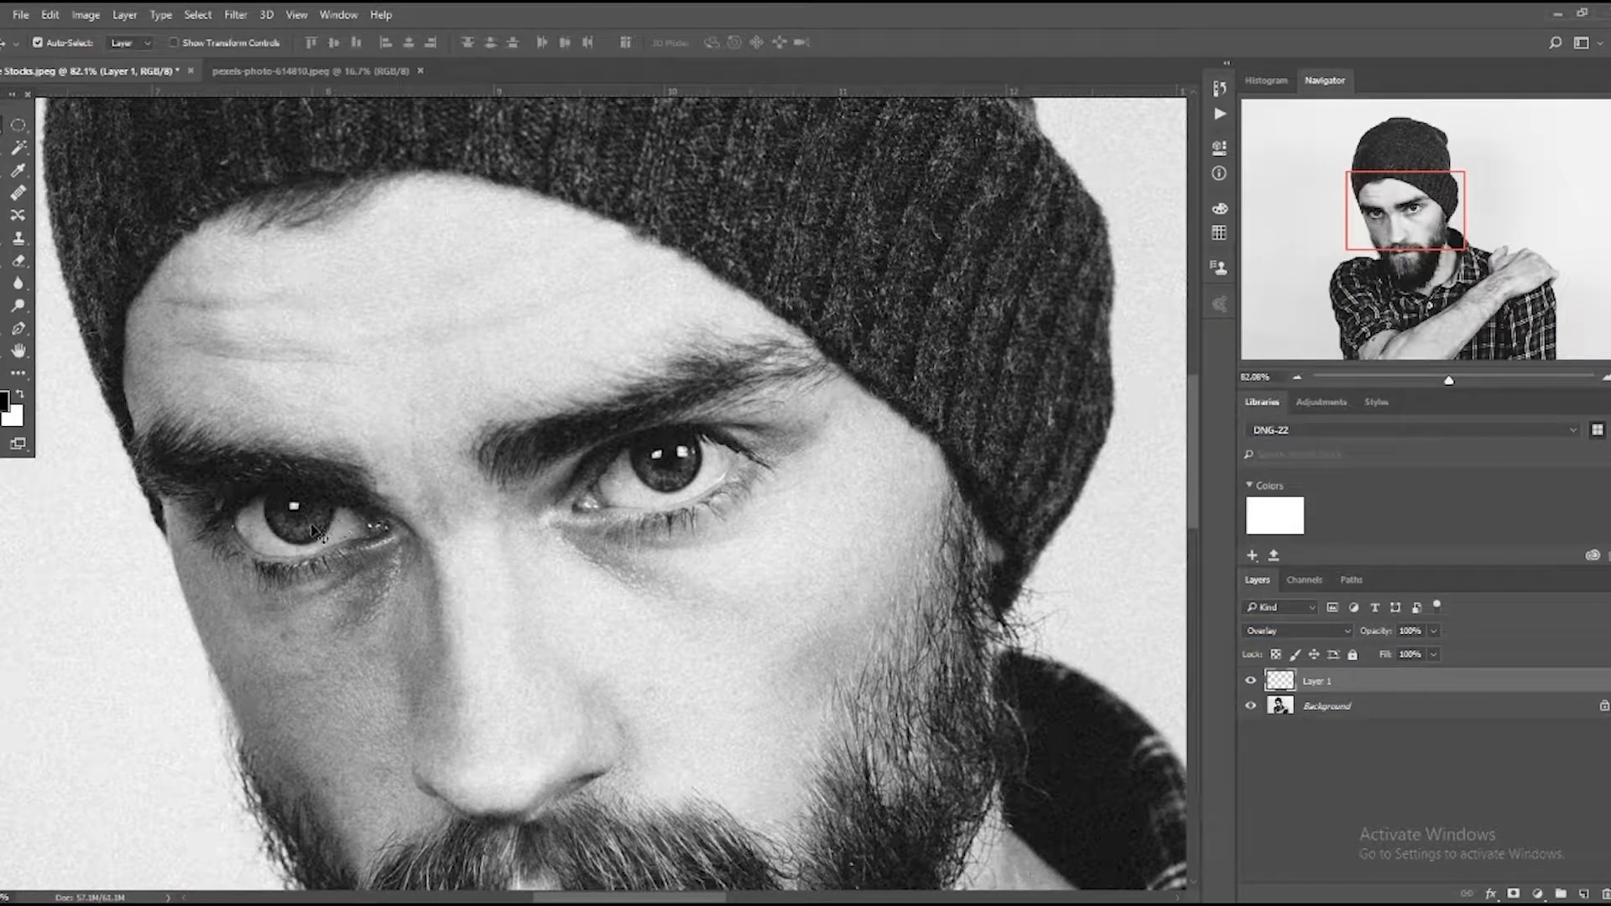
pyautogui.moveTo(311, 529); pyautogui.dragTo(685, 487)
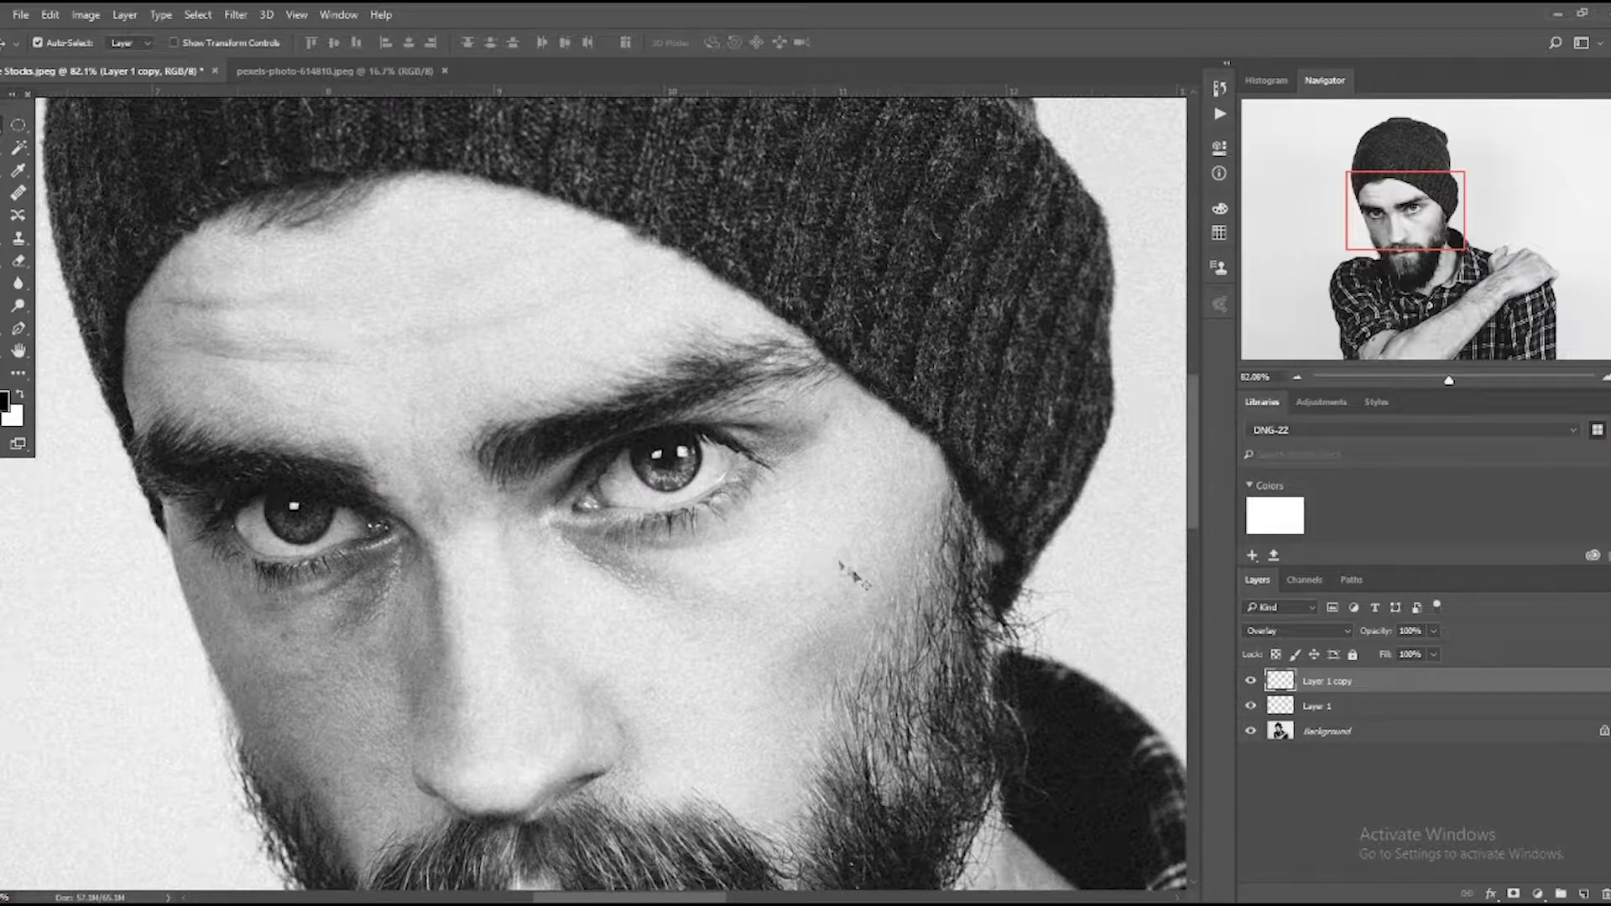
pyautogui.moveTo(671, 486); pyautogui.dragTo(685, 476)
# Try an extra duplicate of the copied iris glow layer, compare the copies hidden and shown, and delete one.
pyautogui.hotkey('ctrl', 'j')
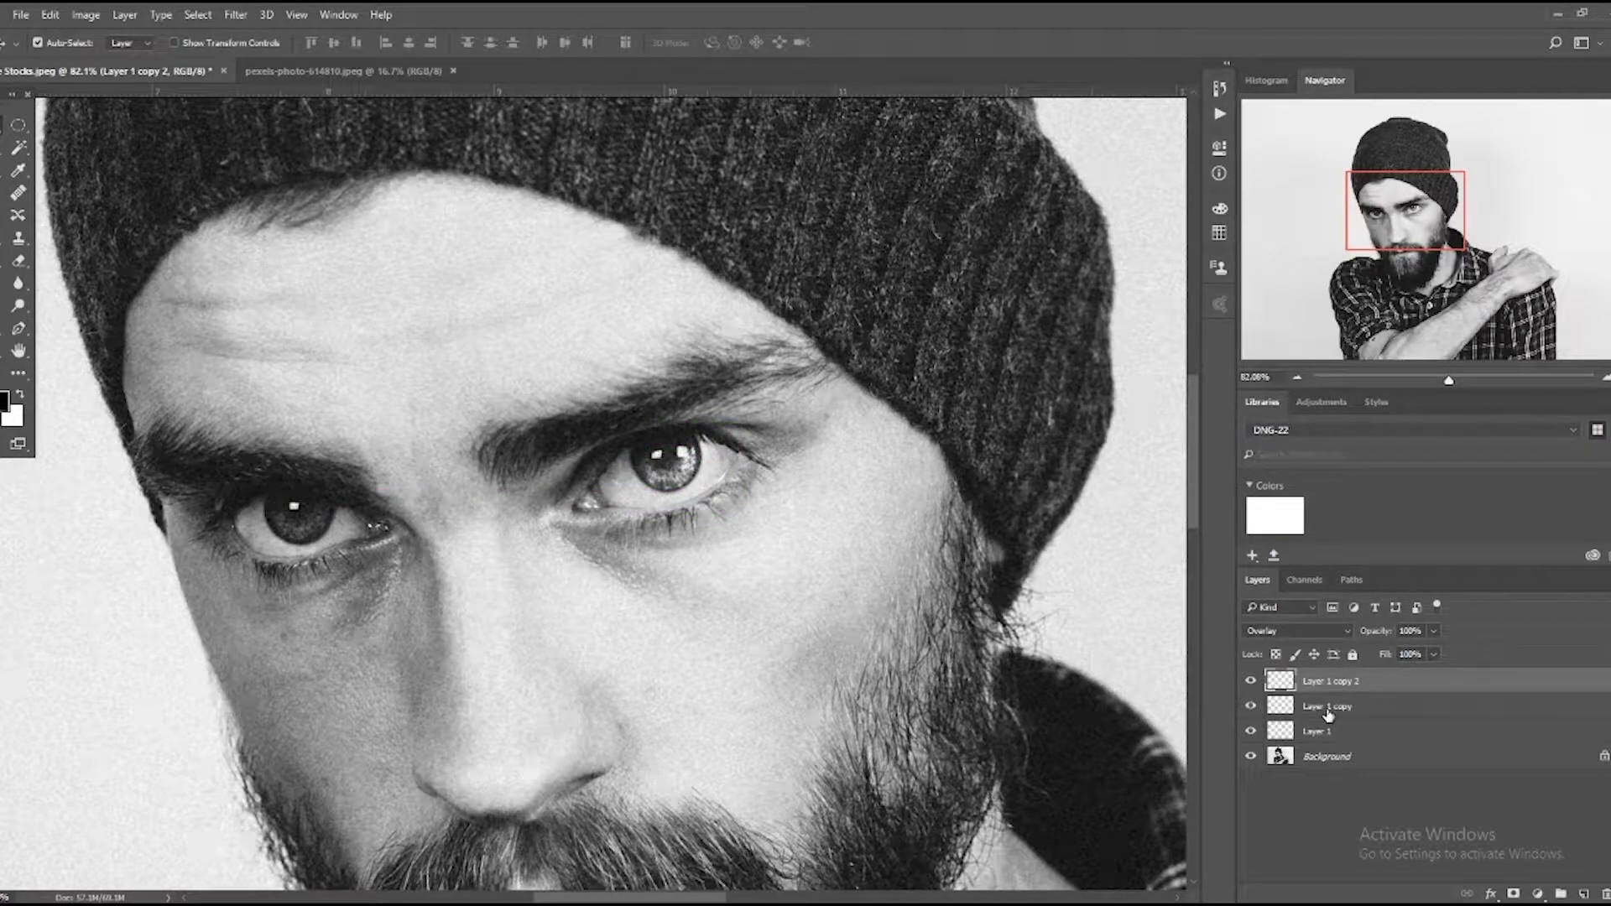
pyautogui.click(1301, 704)
pyautogui.click(1248, 708)
pyautogui.click(1249, 707)
pyautogui.click(1249, 707)
pyautogui.click(1249, 690)
pyautogui.click(1249, 689)
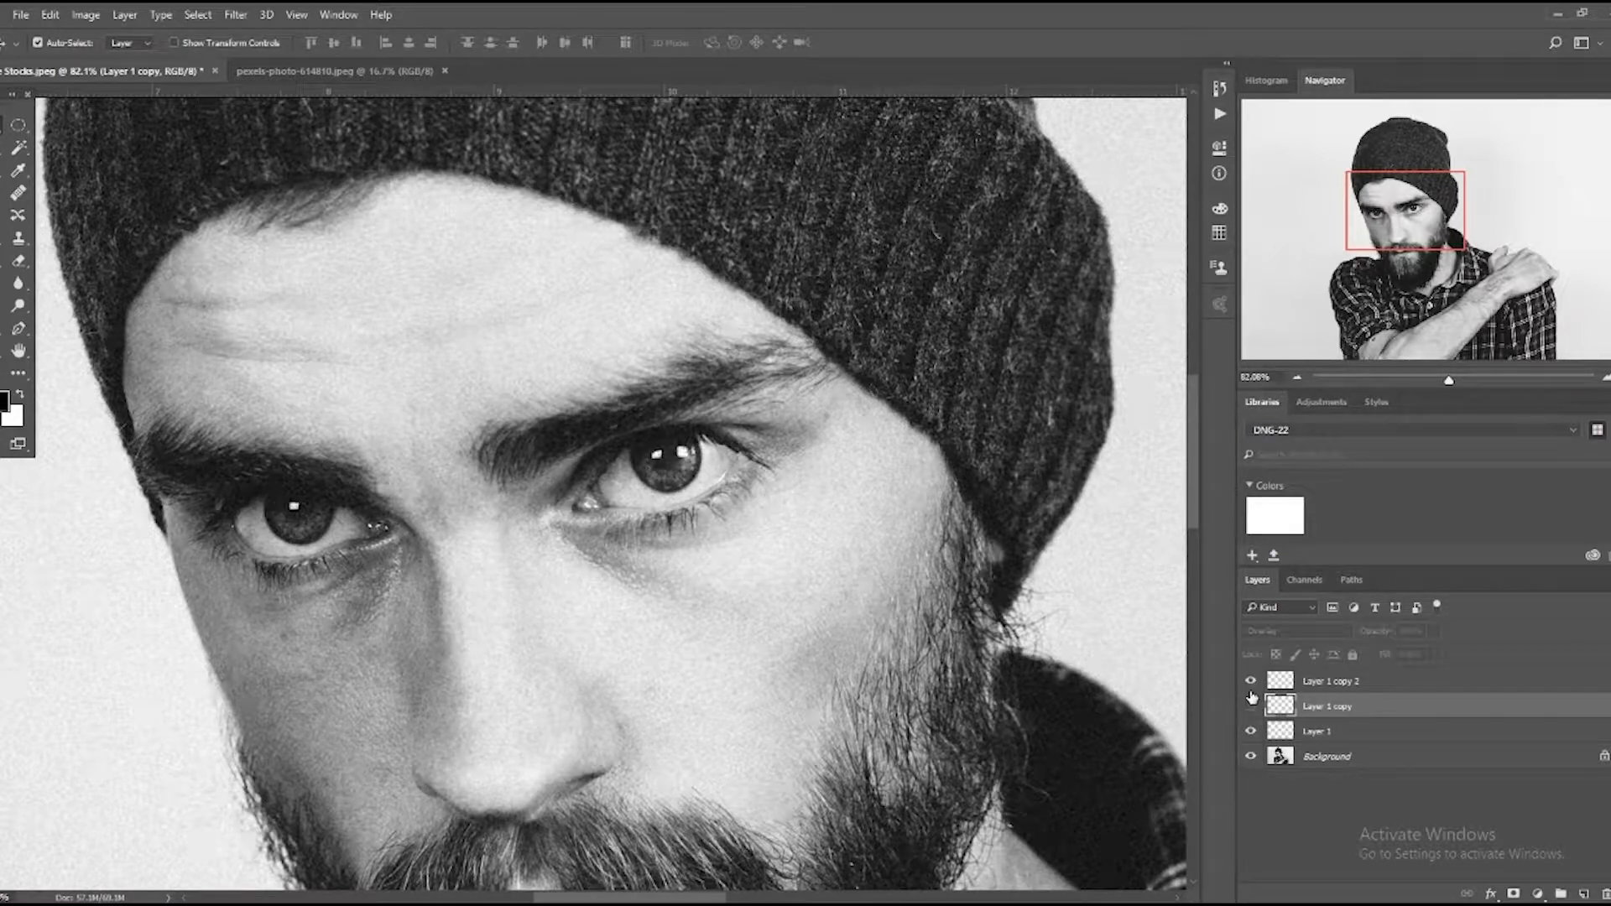
pyautogui.click(1250, 681)
pyautogui.click(1250, 707)
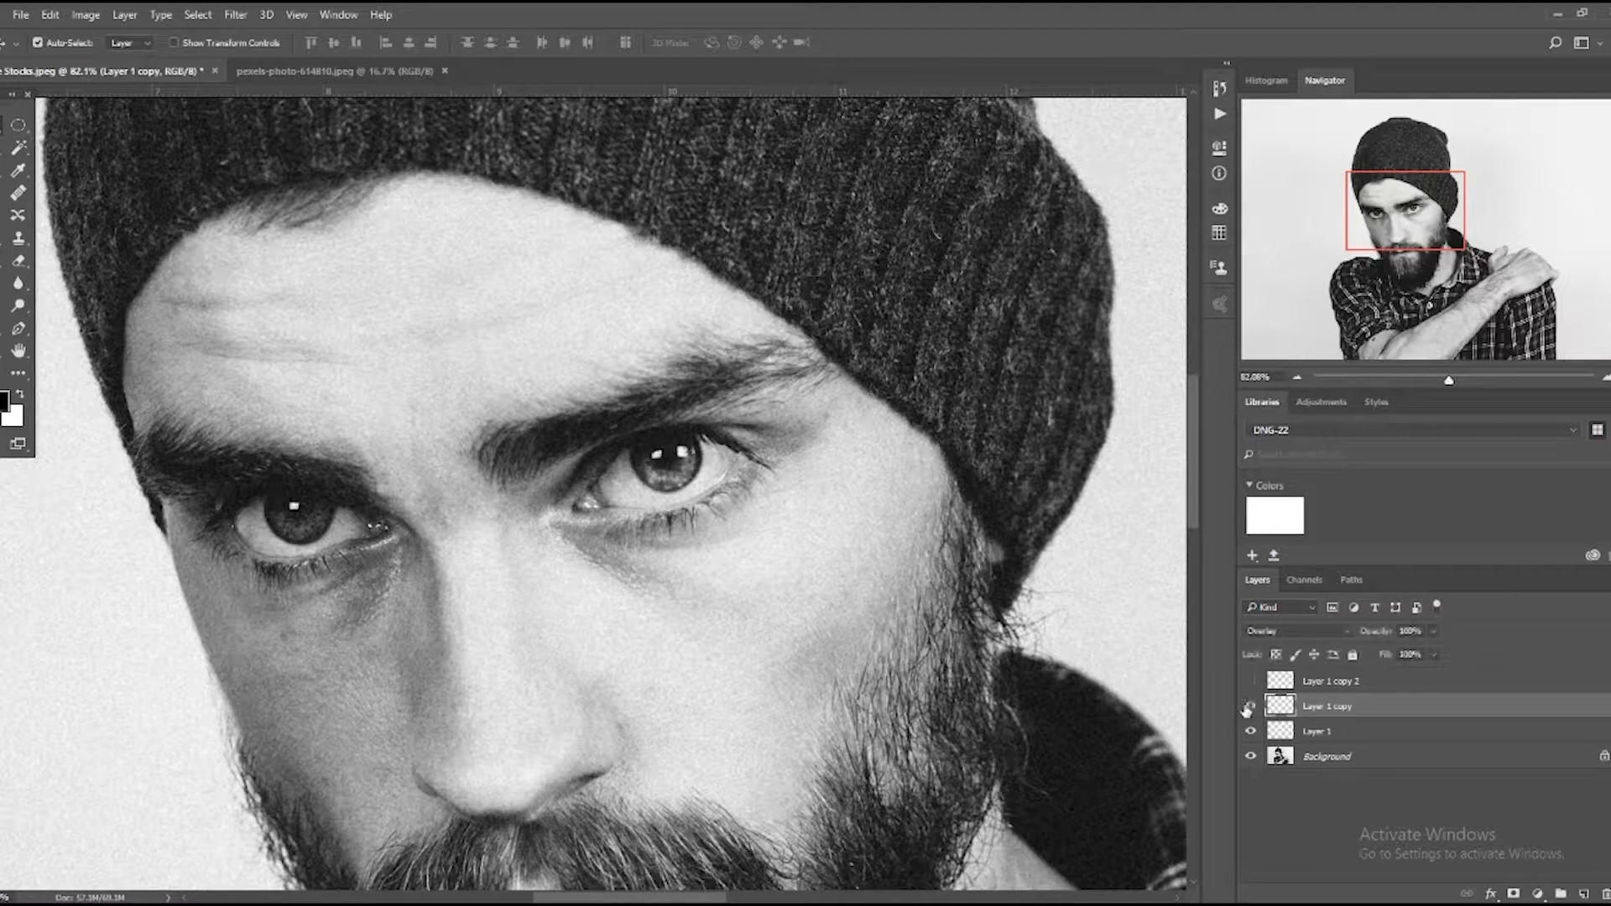
pyautogui.moveTo(1323, 692); pyautogui.dragTo(1604, 895)
# Fine-tune the copied glow's position on its iris and group the two glow layers.
pyautogui.moveTo(683, 484); pyautogui.dragTo(678, 473)
pyautogui.keyDown('shift'); pyautogui.click(1361, 709); pyautogui.keyUp('shift')
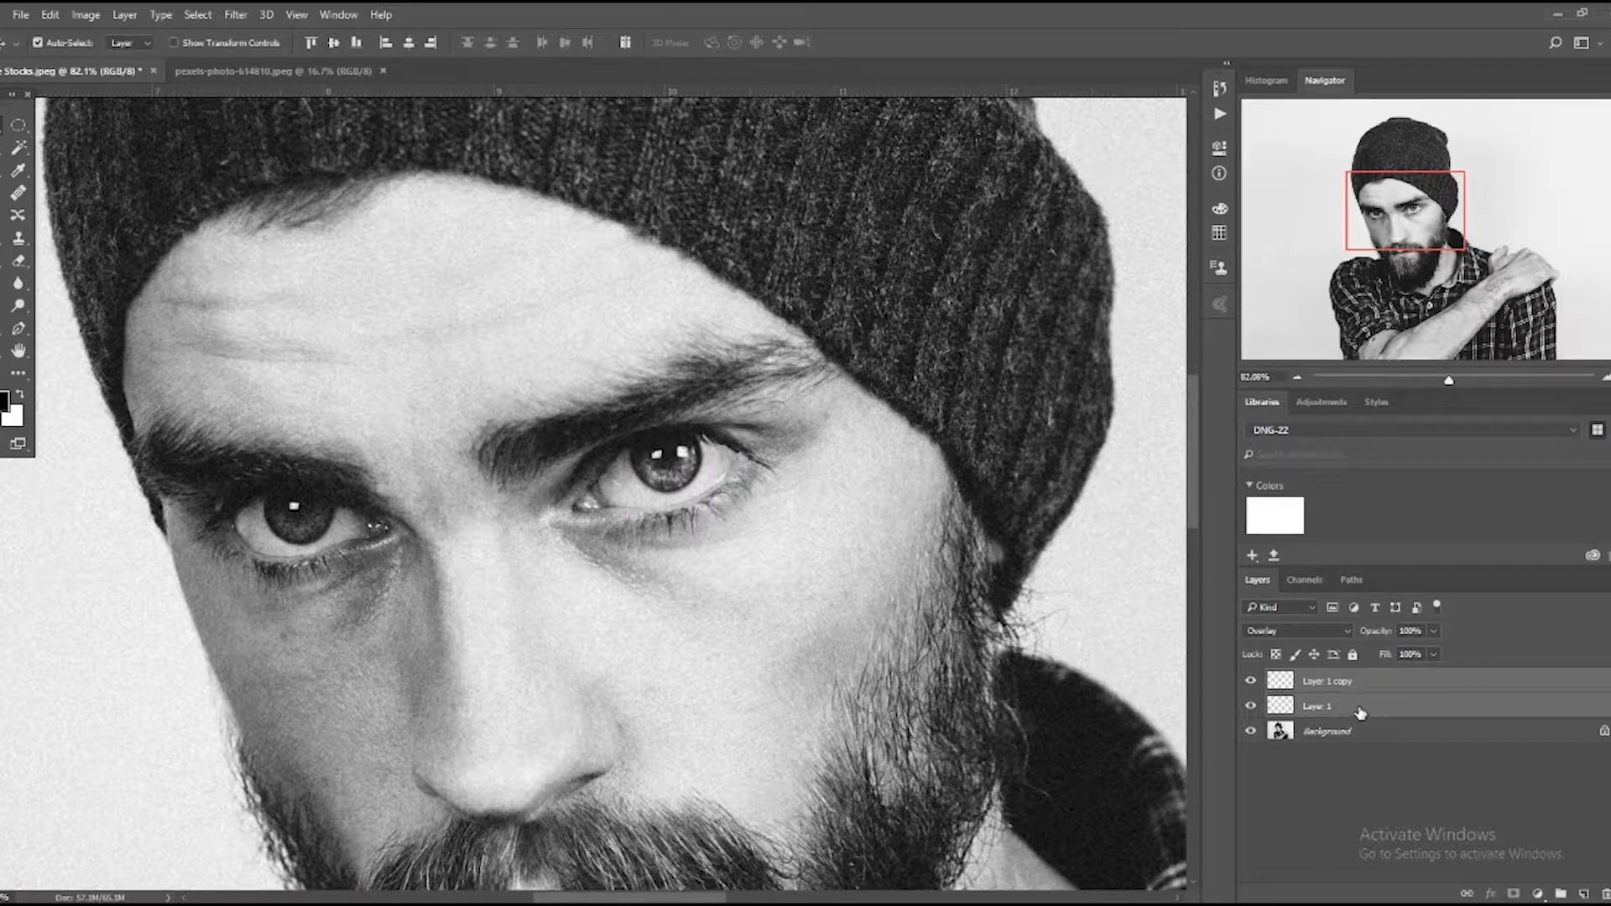
pyautogui.hotkey('ctrl', 'g')
# Compare the eyes with and without the glow group, both close up and in the wider portrait.
pyautogui.click(1250, 679)
pyautogui.click(1250, 679)
pyautogui.click(1250, 679)
pyautogui.click(1250, 680)
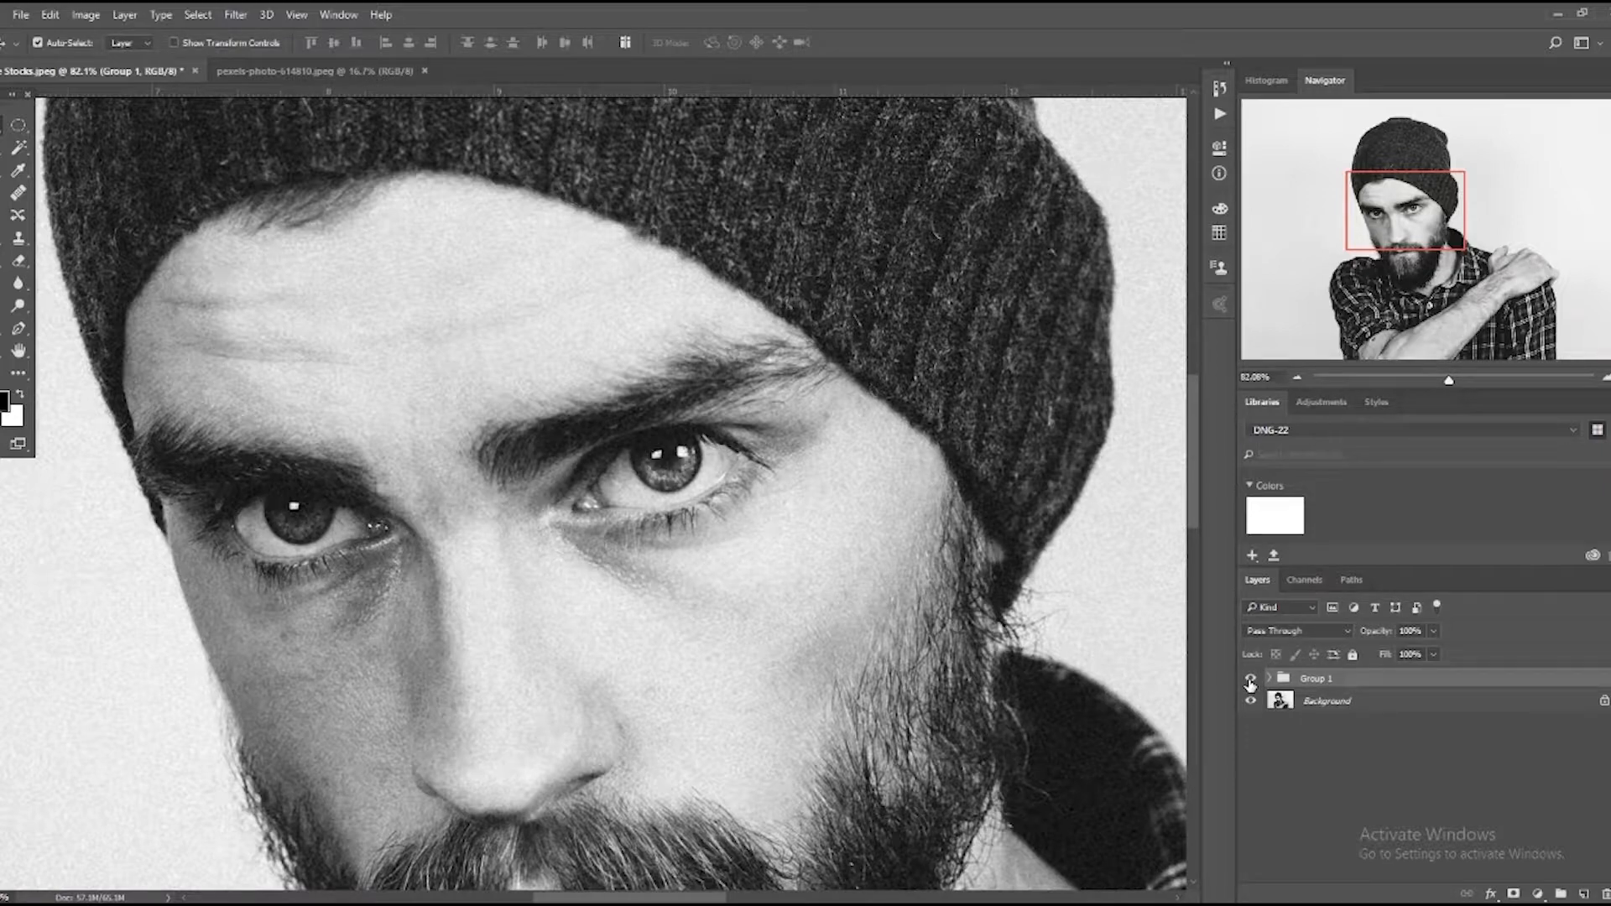
pyautogui.press('z')
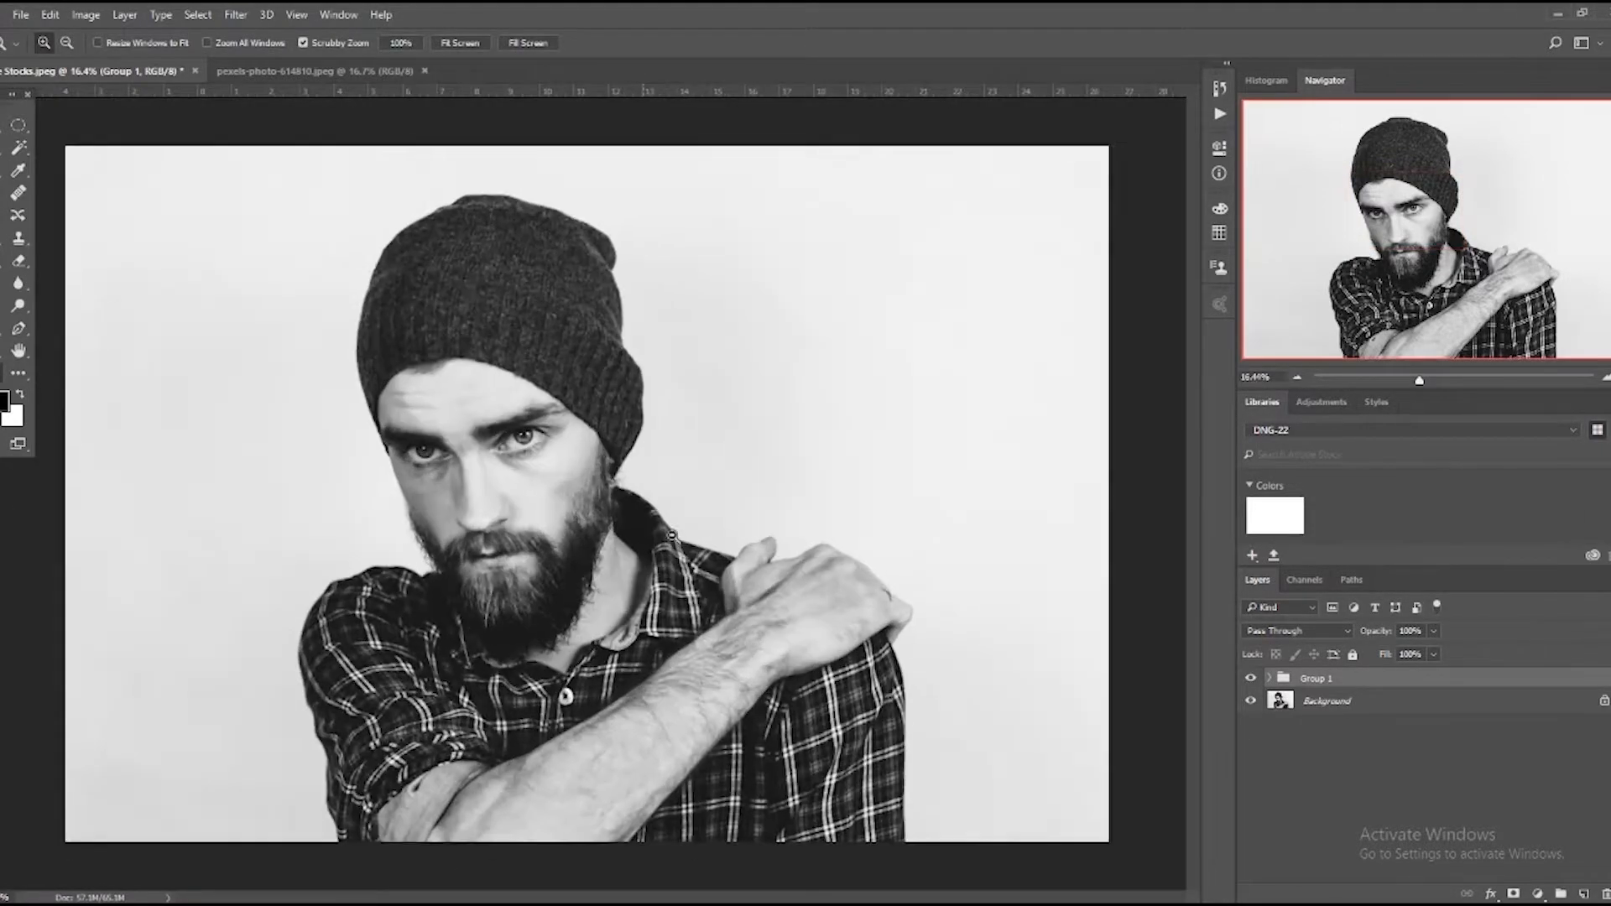
pyautogui.click(686, 539)
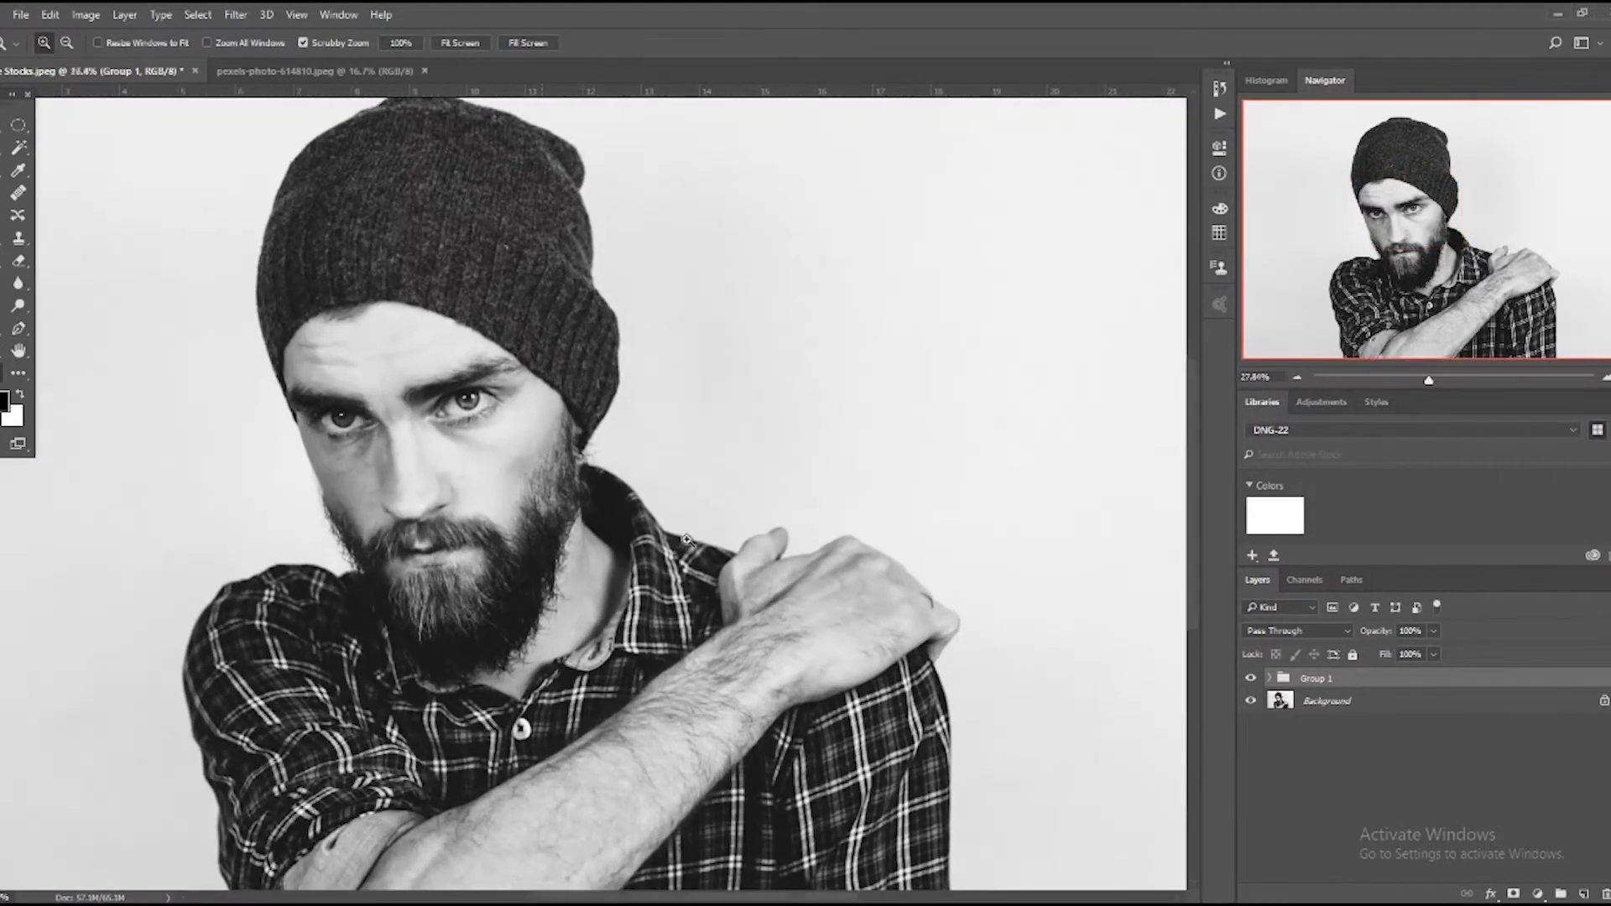
pyautogui.click(1251, 679)
pyautogui.click(1250, 679)
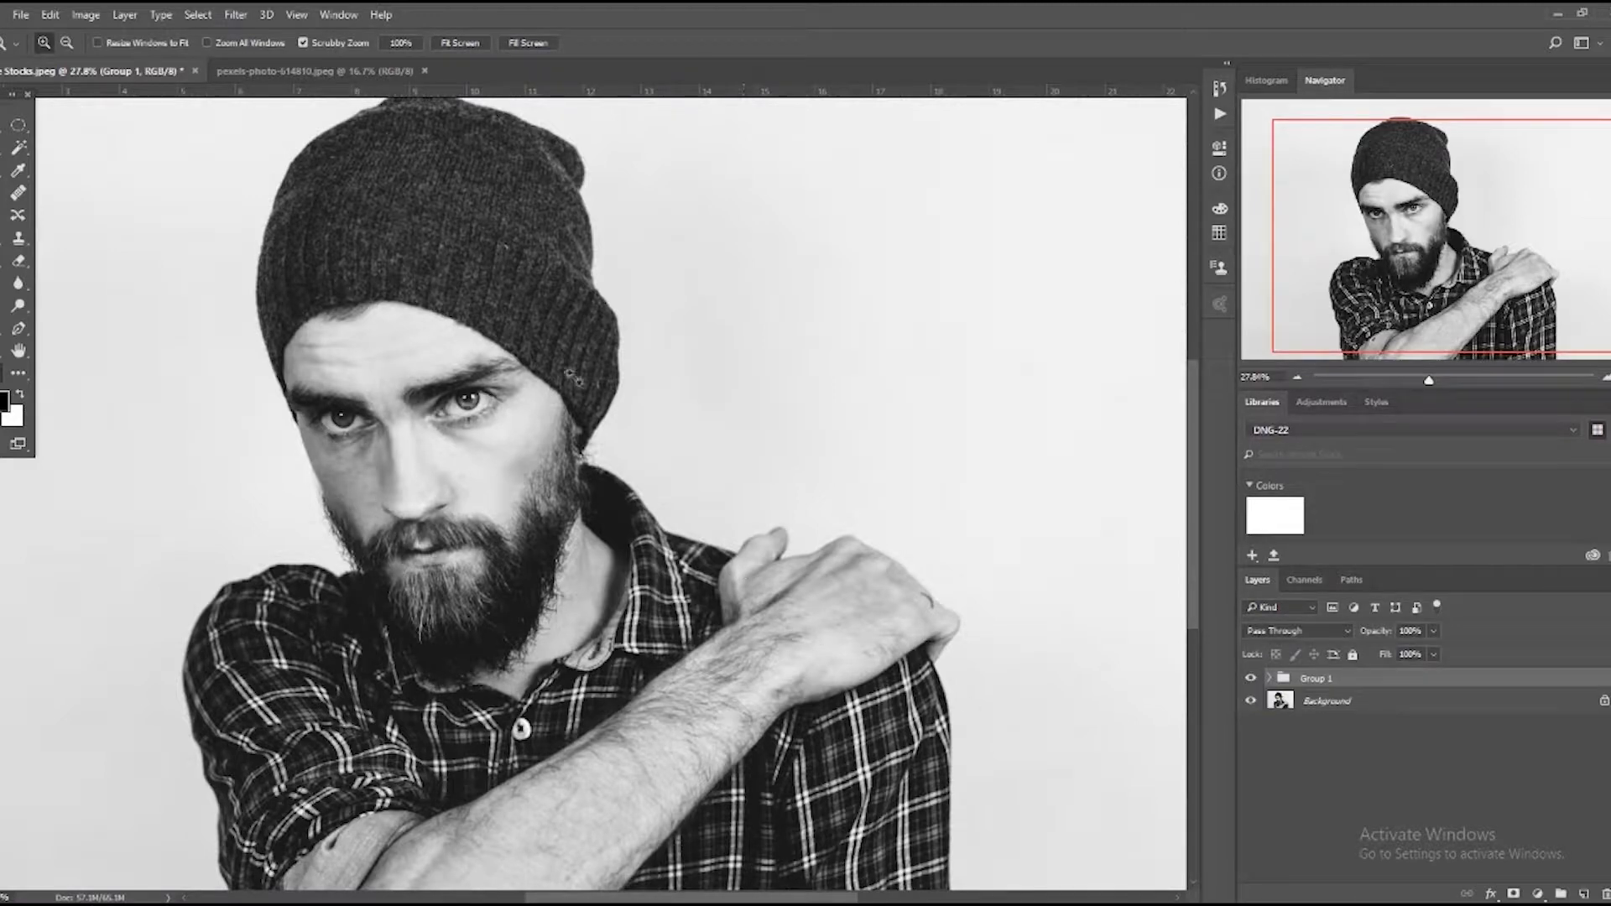
# In the colour portrait pexels-photo-614810.jpeg, draw a circular selection around the iris of the image-left eye.
pyautogui.click(302, 71)
pyautogui.click(583, 409)
pyautogui.click(583, 409)
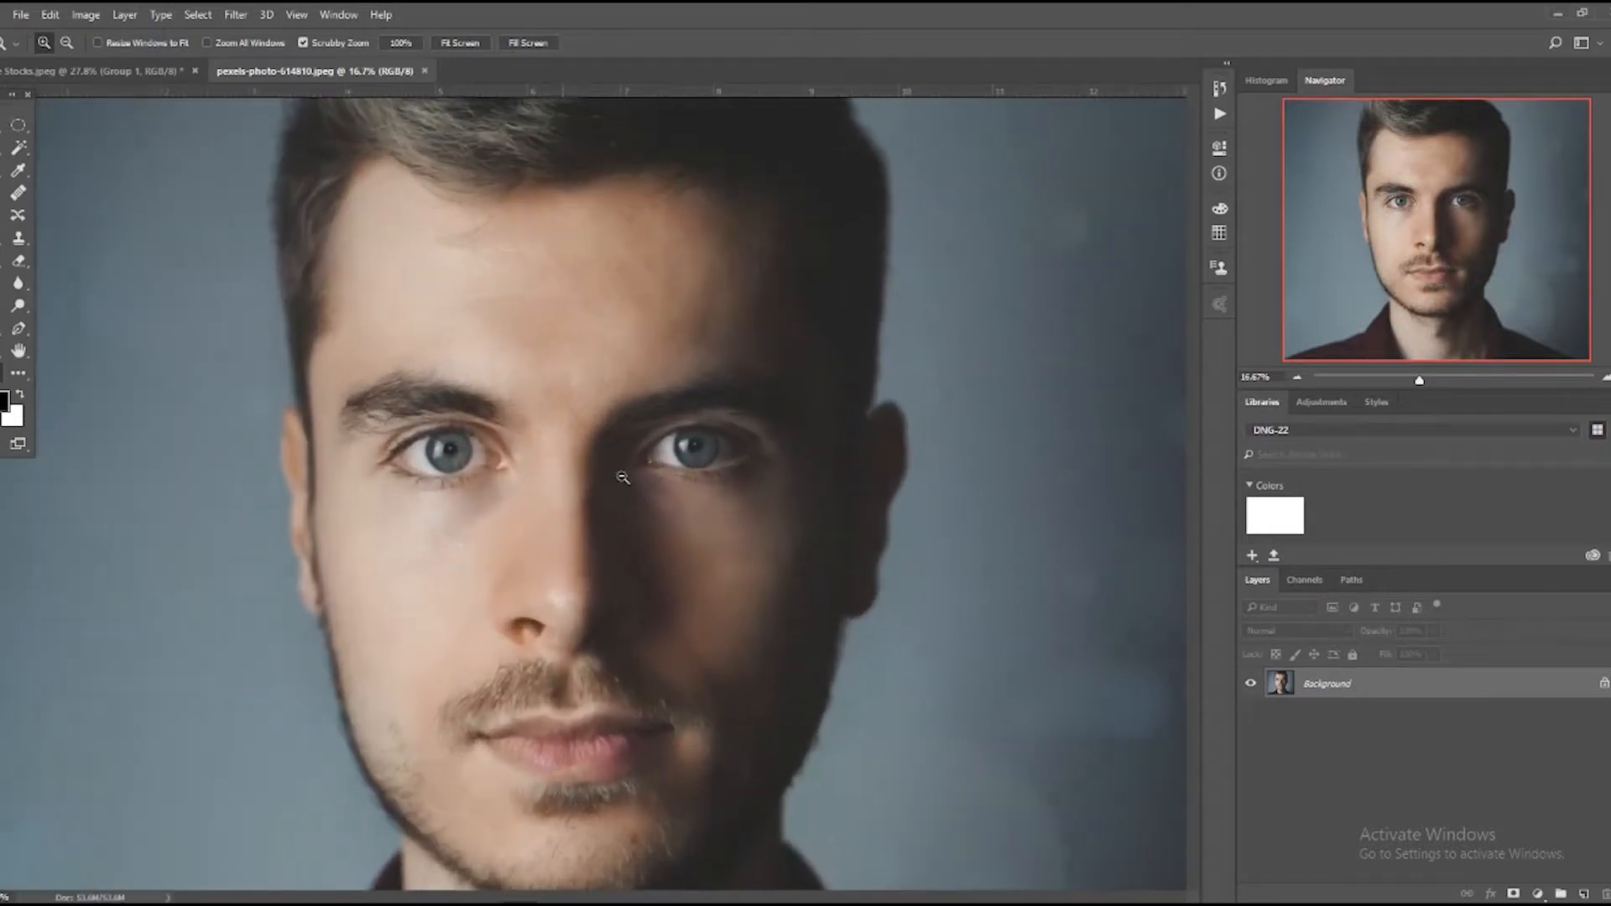
pyautogui.moveTo(622, 491); pyautogui.dragTo(690, 513)
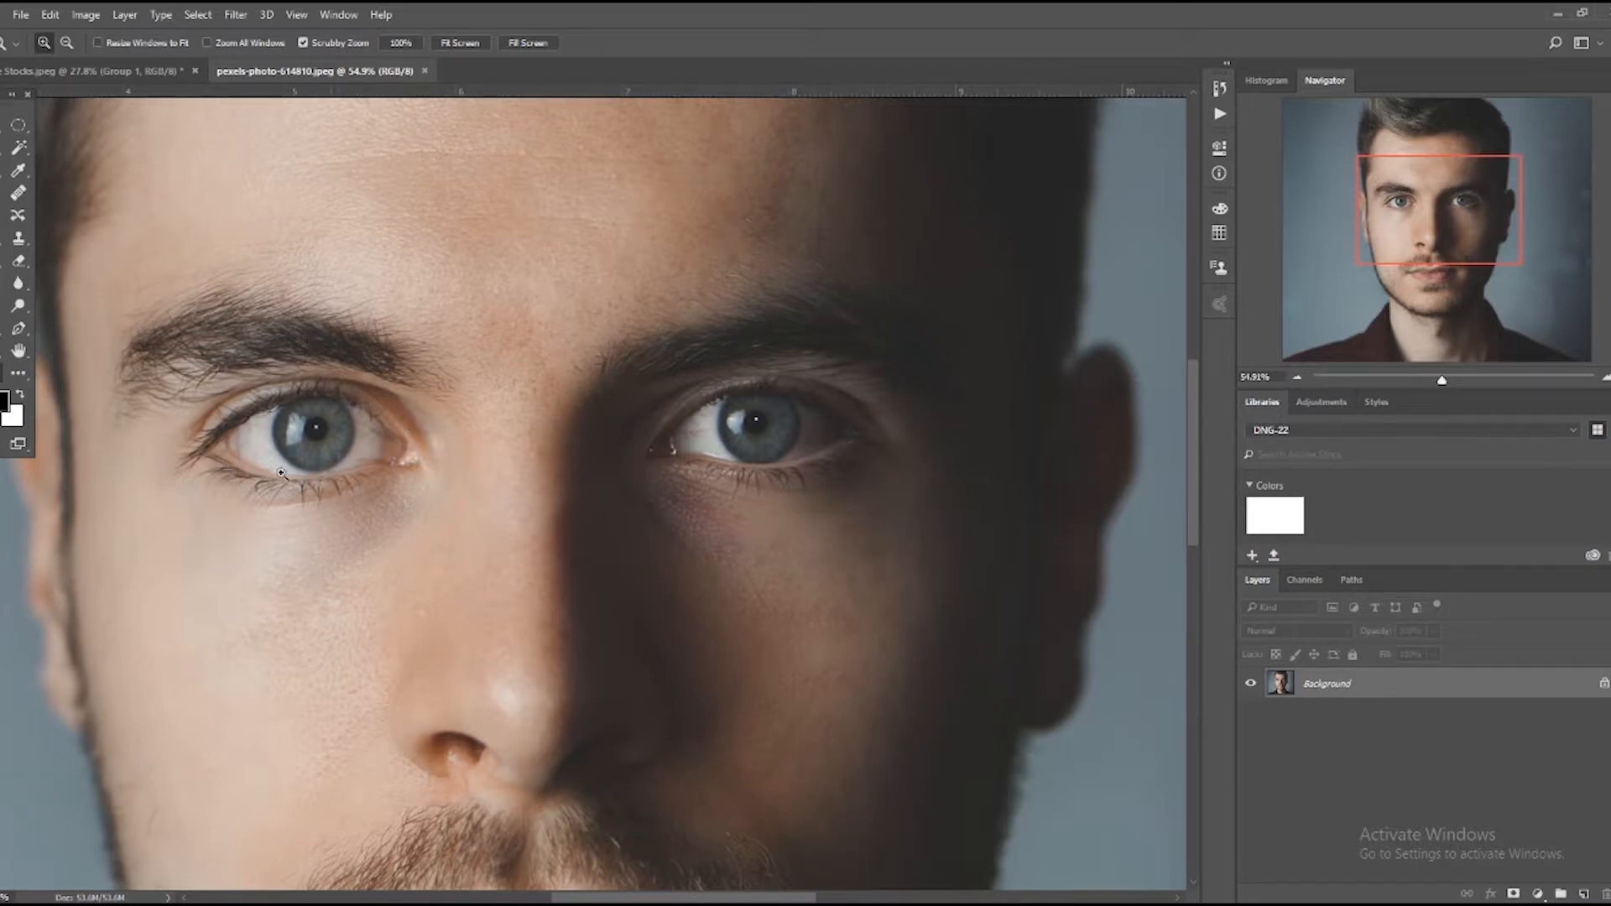
pyautogui.click(17, 125)
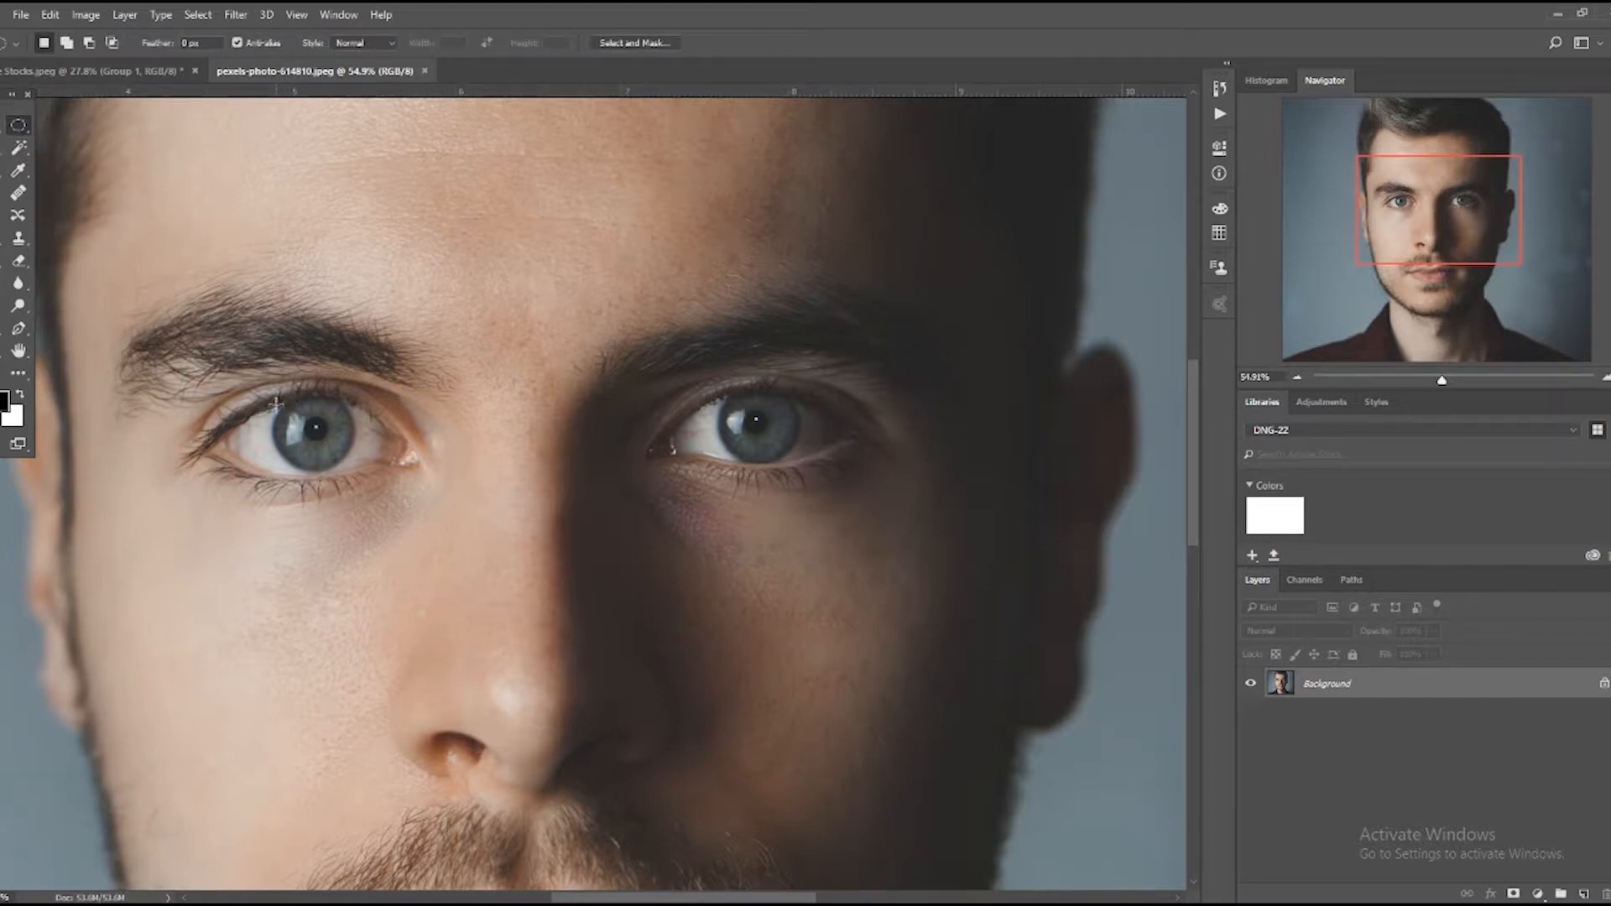
pyautogui.moveTo(272, 405); pyautogui.dragTo(362, 464)
# Subtract the upper-left part of the iris selection with a polygonal lasso outline, leaving the lower-right side selected.
pyautogui.press('l')
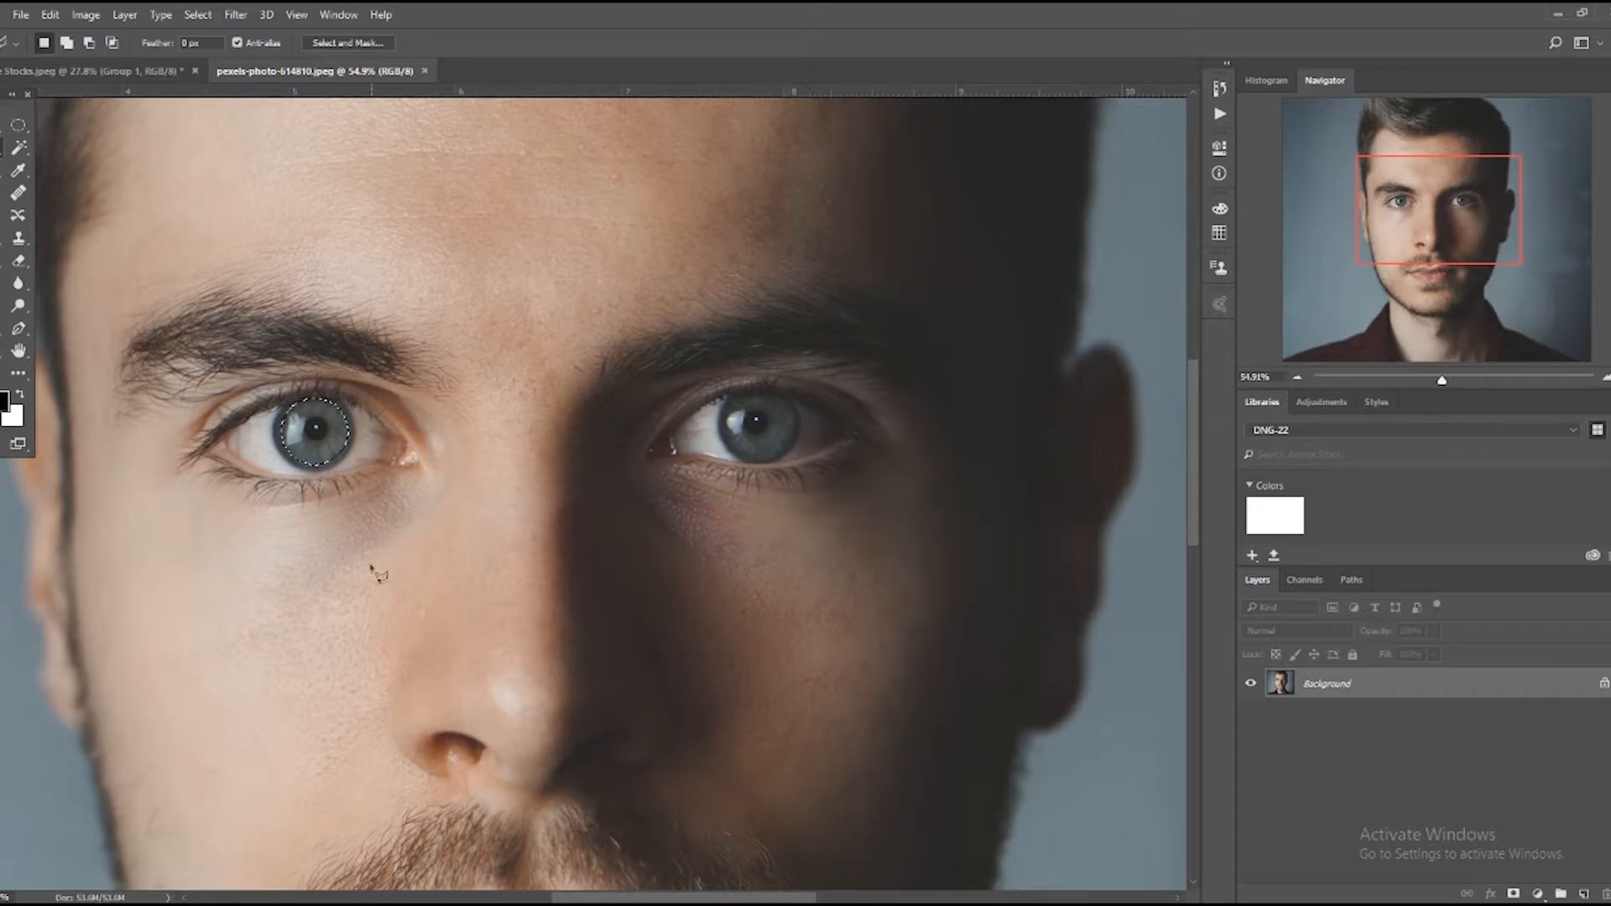
pyautogui.press('alt')
pyautogui.click(271, 462)
pyautogui.click(262, 394)
pyautogui.click(333, 364)
pyautogui.click(362, 408)
# Subtract a circle over the pupil from the remaining iris selection.
pyautogui.click(18, 124)
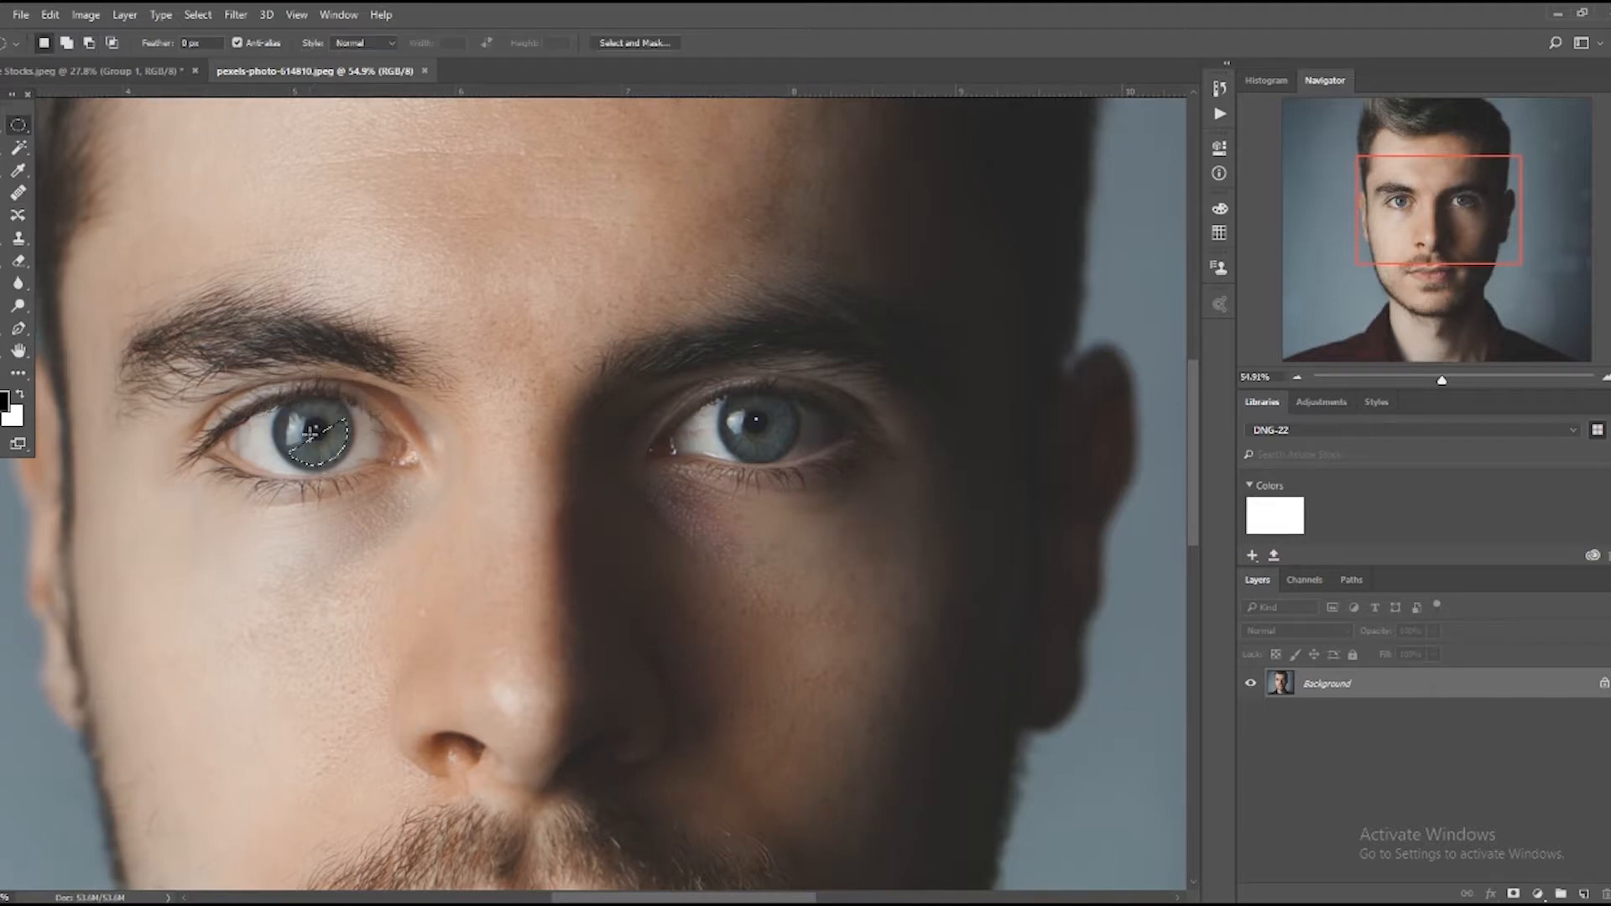
pyautogui.hotkey('shift', 'alt')
pyautogui.moveTo(315, 428); pyautogui.dragTo(337, 452)
pyautogui.moveTo(317, 429)
pyautogui.mouseDown()
pyautogui.moveTo(339, 445)
pyautogui.moveTo(316, 429)
pyautogui.mouseUp()
pyautogui.moveTo(316, 429); pyautogui.dragTo(334, 454)
# Undo the white fill made on the background and fill the crescent selection with white on a new layer.
pyautogui.hotkey('ctrl', 'BackSpace')
pyautogui.hotkey('ctrl', 'z')
pyautogui.click(1585, 893)
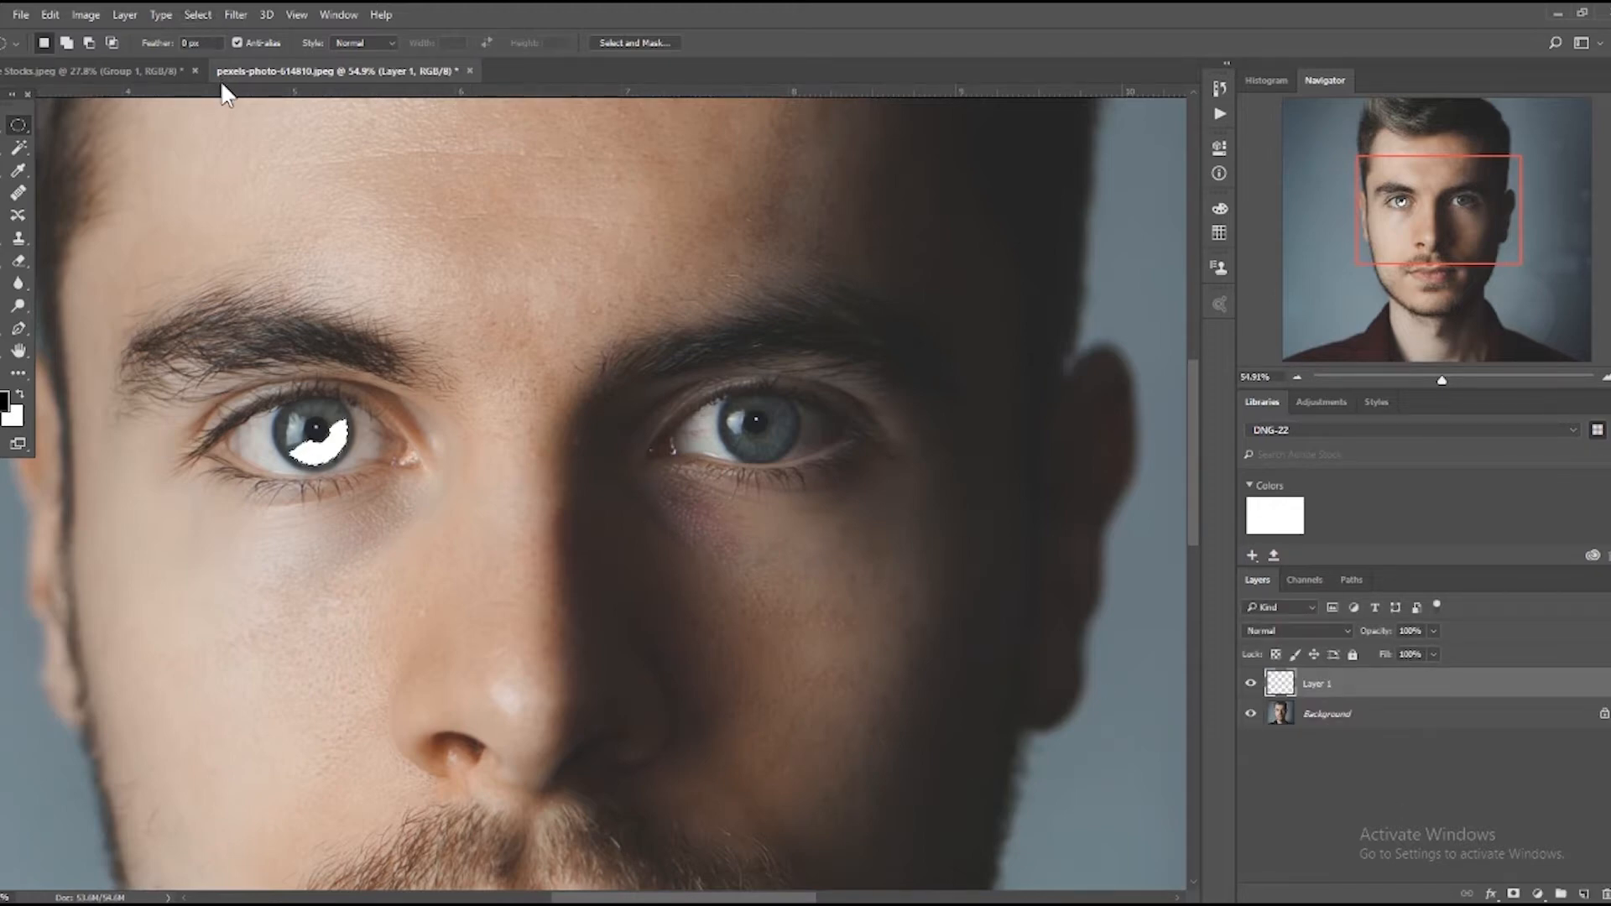
# Soften the white crescent on the iris of the image-left eye with a Gaussian Blur, raising the radius slightly above 9.2 pixels.
pyautogui.click(227, 14)
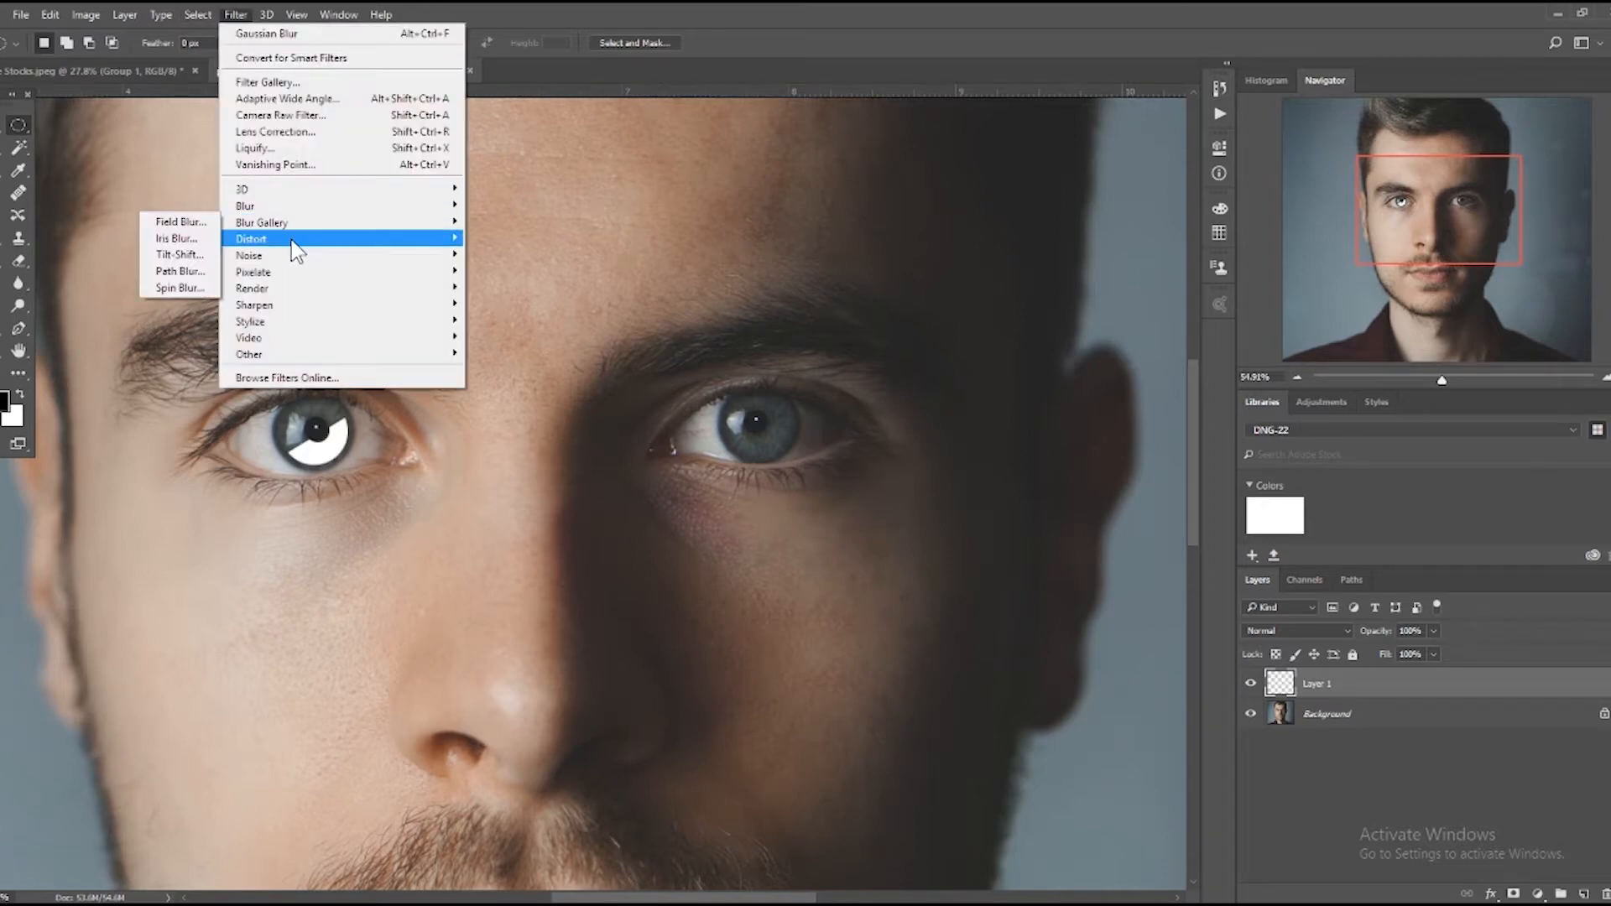
pyautogui.moveTo(257, 225)
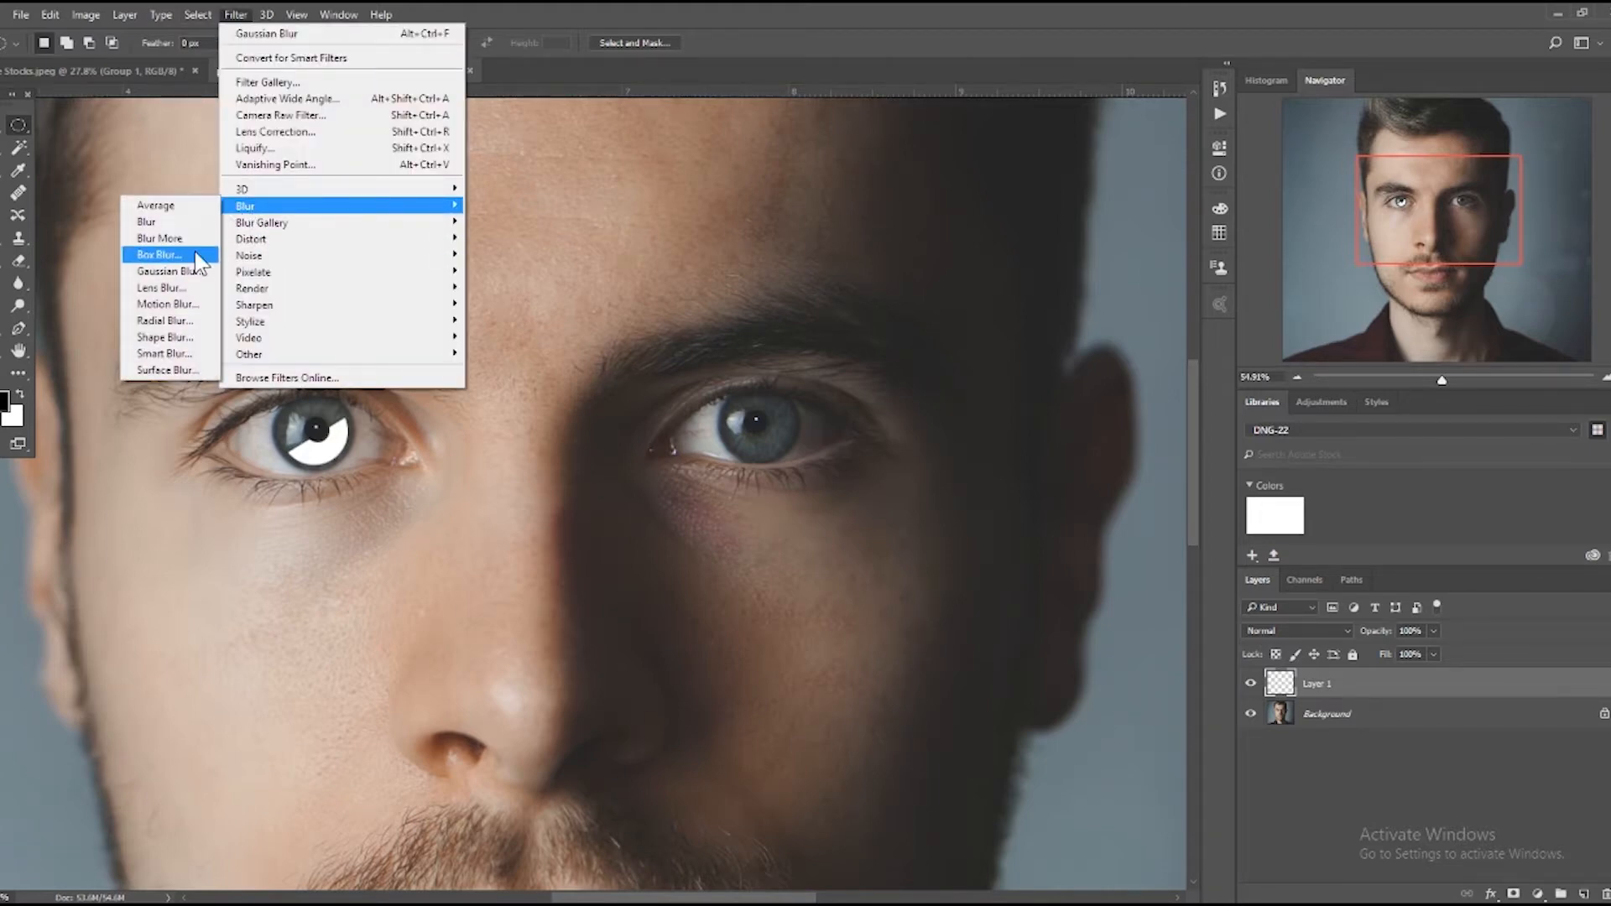
pyautogui.click(189, 272)
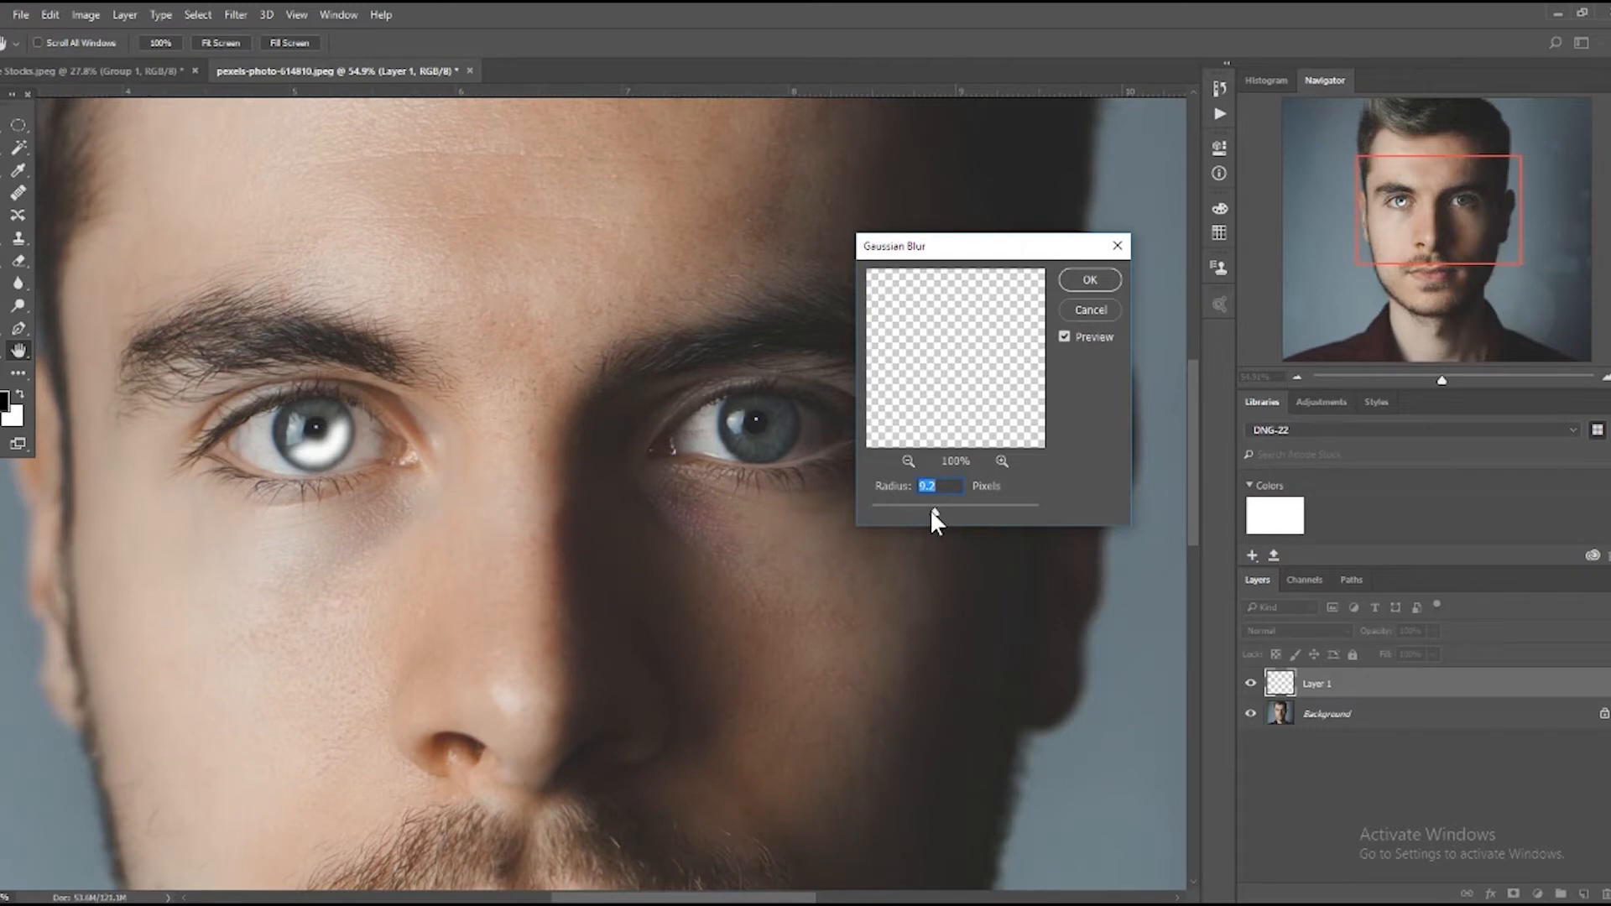
pyautogui.moveTo(930, 513); pyautogui.dragTo(940, 513)
pyautogui.moveTo(939, 510); pyautogui.dragTo(943, 513)
pyautogui.click(1090, 283)
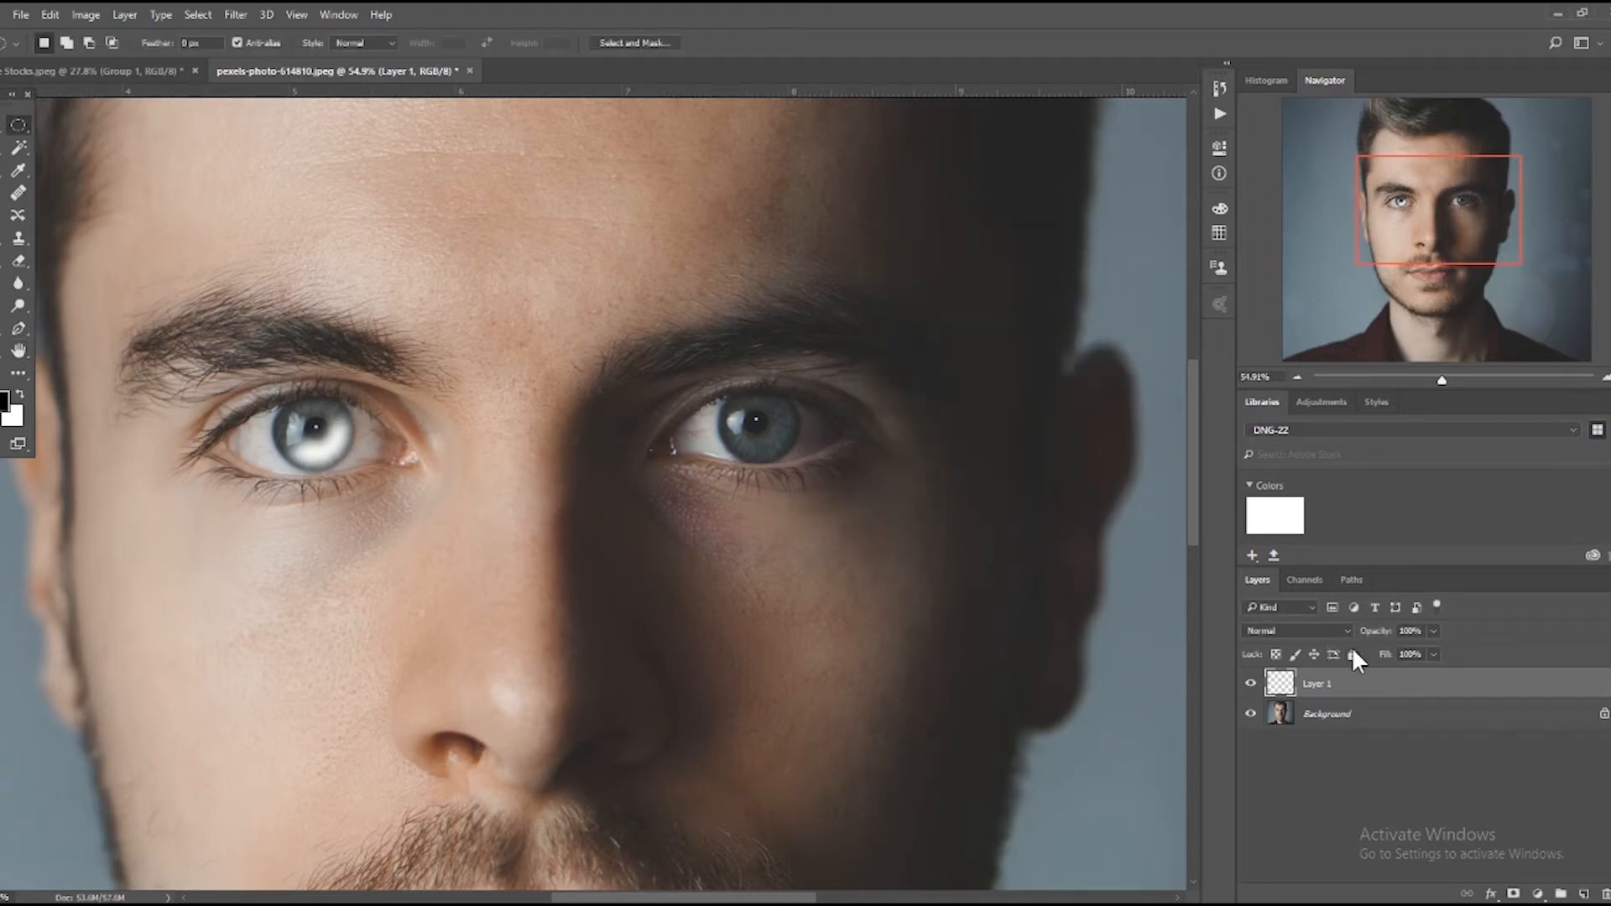
# Set the blurred crescent layer's blend mode to Overlay and place a copy of it over the iris of the image-right eye.
pyautogui.click(1326, 631)
pyautogui.click(1289, 451)
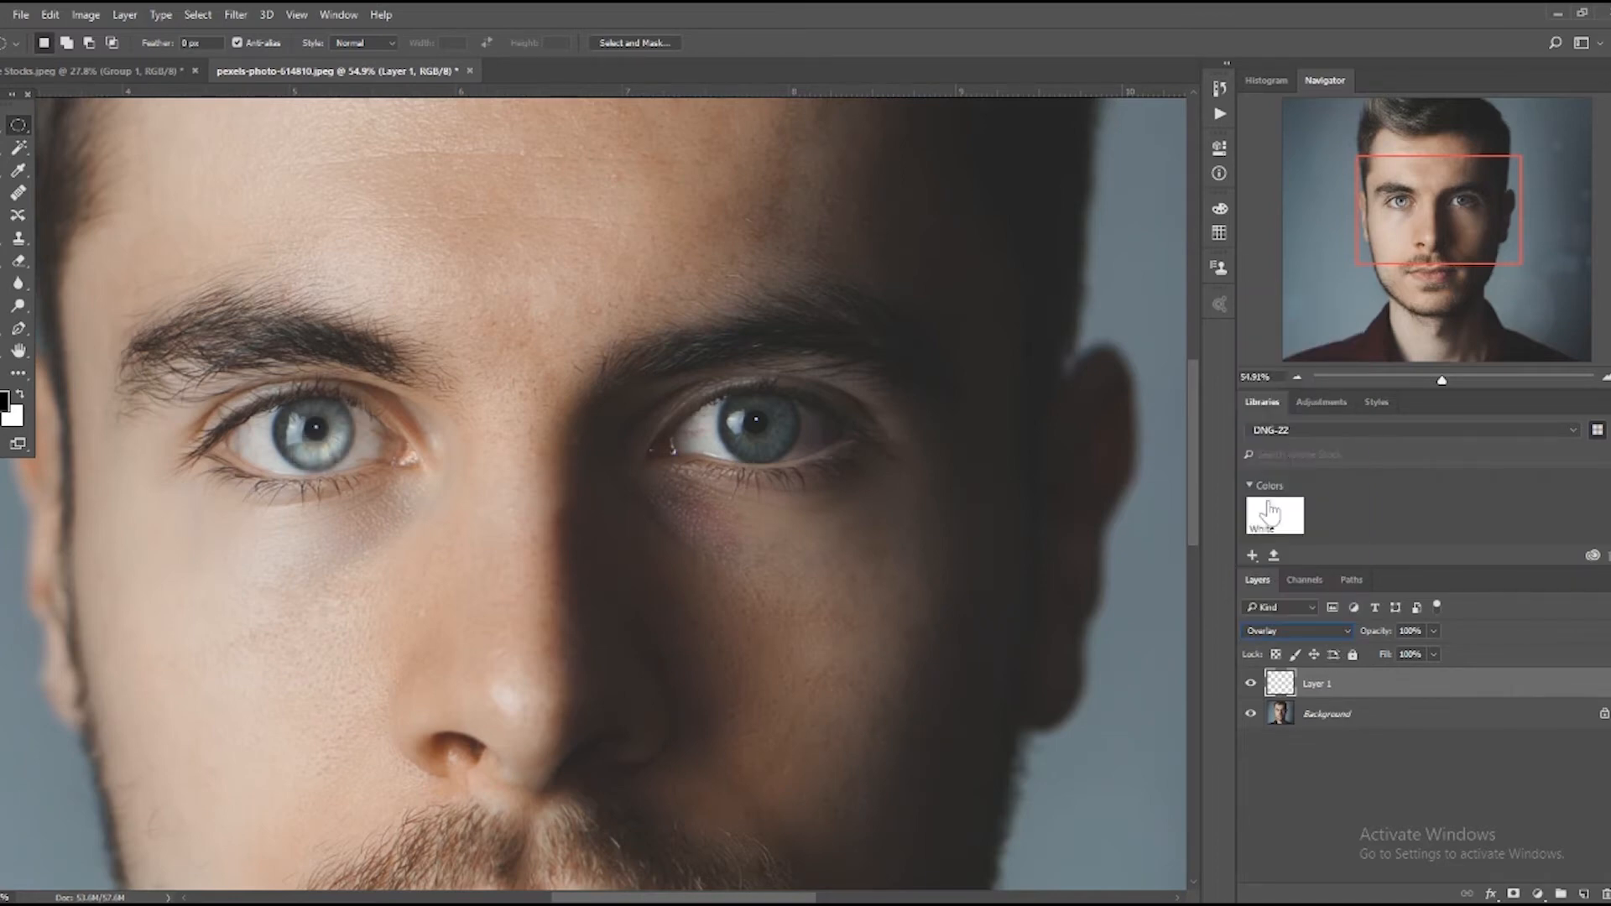
pyautogui.moveTo(333, 449)
pyautogui.mouseDown()
pyautogui.moveTo(466, 420)
pyautogui.moveTo(376, 501)
pyautogui.mouseUp()
pyautogui.press('v')
pyautogui.moveTo(356, 453); pyautogui.dragTo(783, 436)
# Group the two crescent layers, Layer 1 and Layer 1 copy.
pyautogui.press('z')
pyautogui.moveTo(807, 684); pyautogui.dragTo(709, 541)
pyautogui.moveTo(478, 418); pyautogui.dragTo(511, 428)
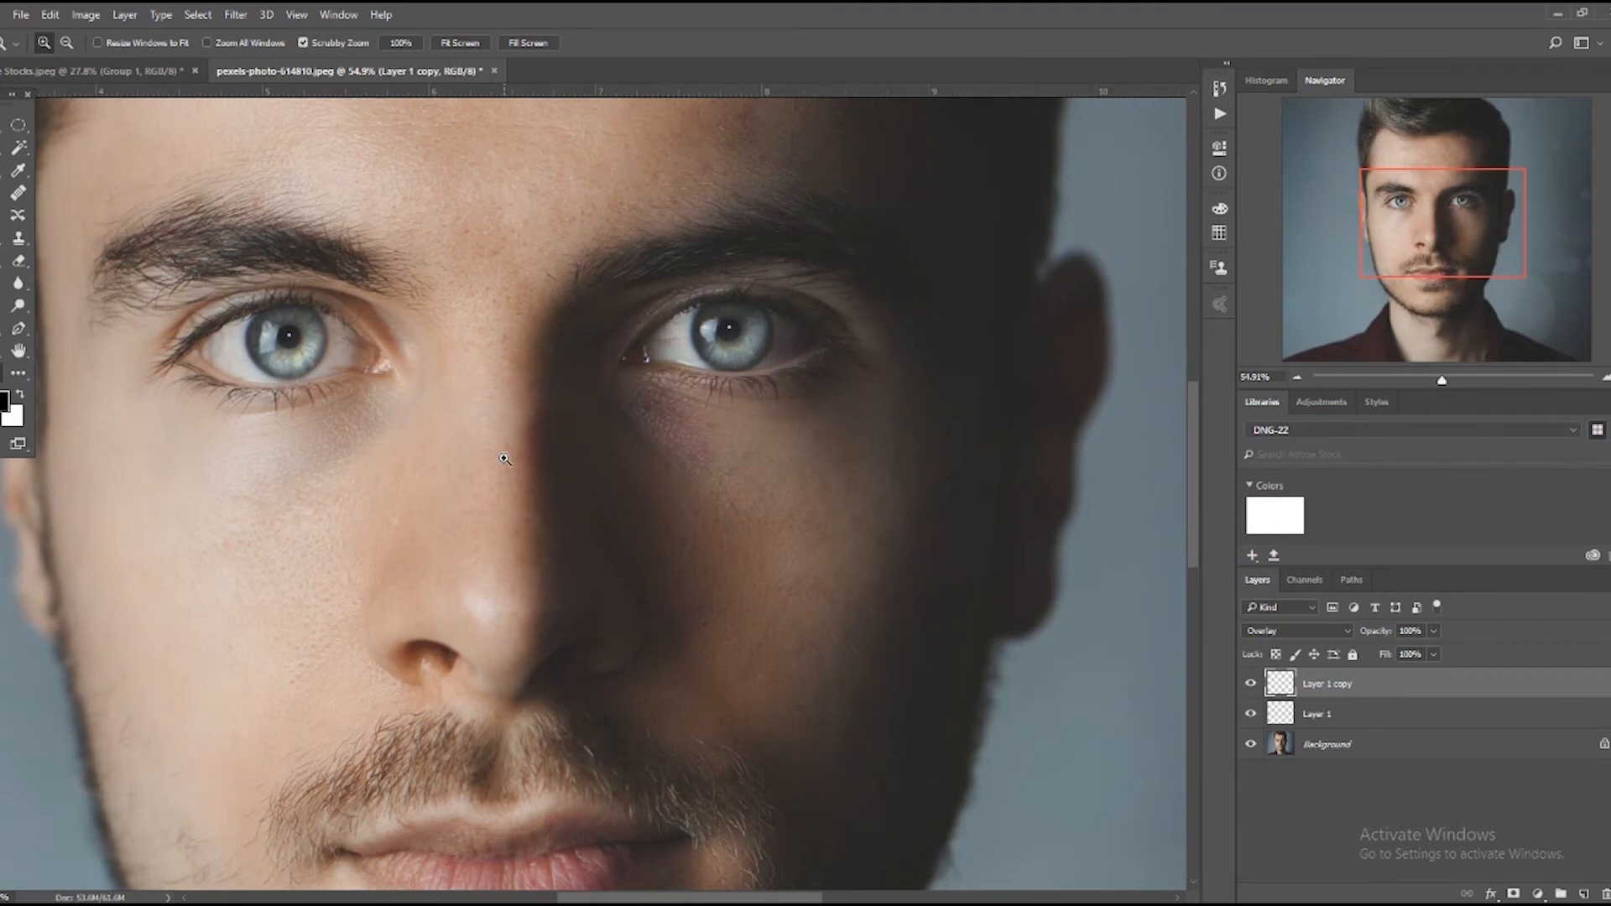
pyautogui.moveTo(545, 286); pyautogui.dragTo(459, 497)
pyautogui.moveTo(578, 510); pyautogui.dragTo(608, 509)
pyautogui.keyDown('shift'); pyautogui.click(1392, 725); pyautogui.keyUp('shift')
pyautogui.hotkey('ctrl', 'g')
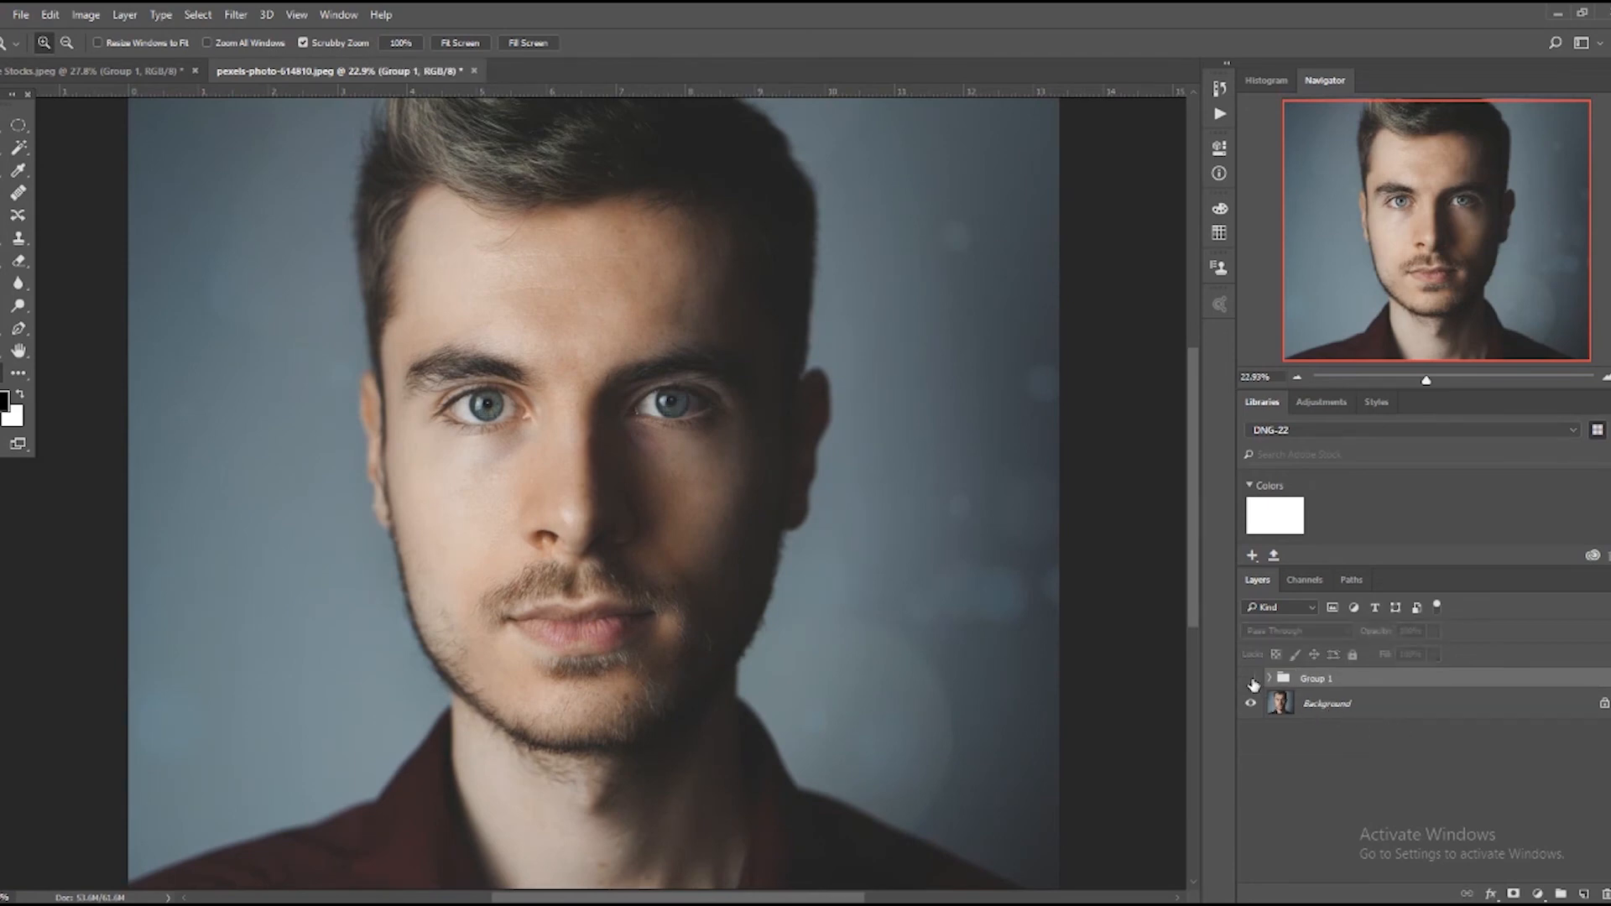
# Toggle the visibility of the crescent layer group to compare the portrait with and without the brightened irises.
pyautogui.click(1250, 680)
pyautogui.click(1251, 680)
pyautogui.click(1251, 679)
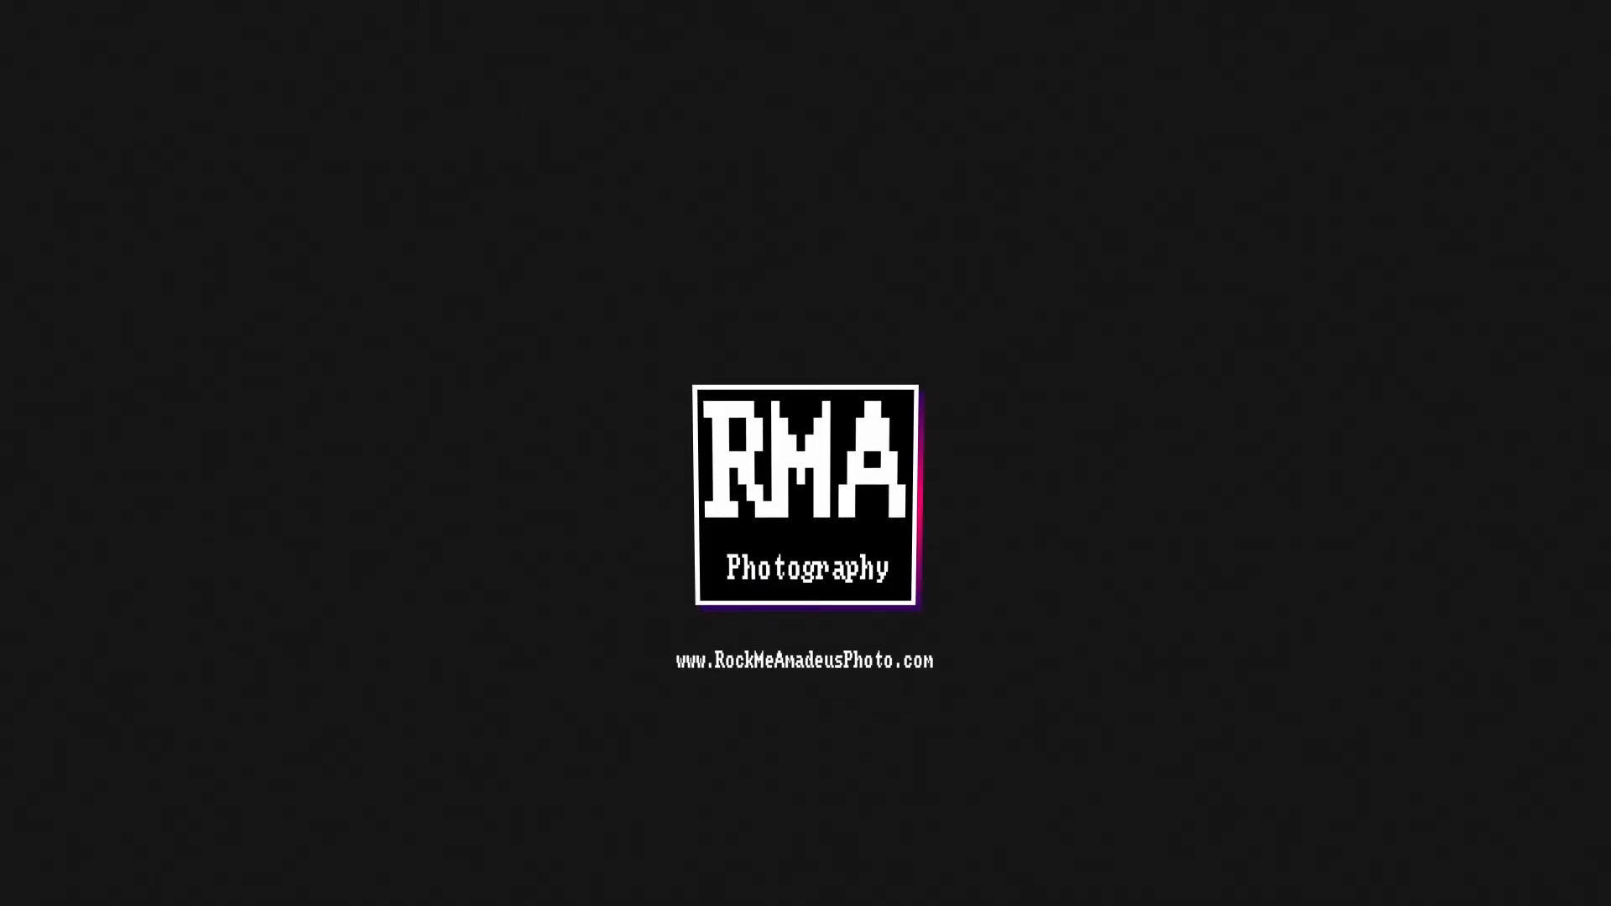